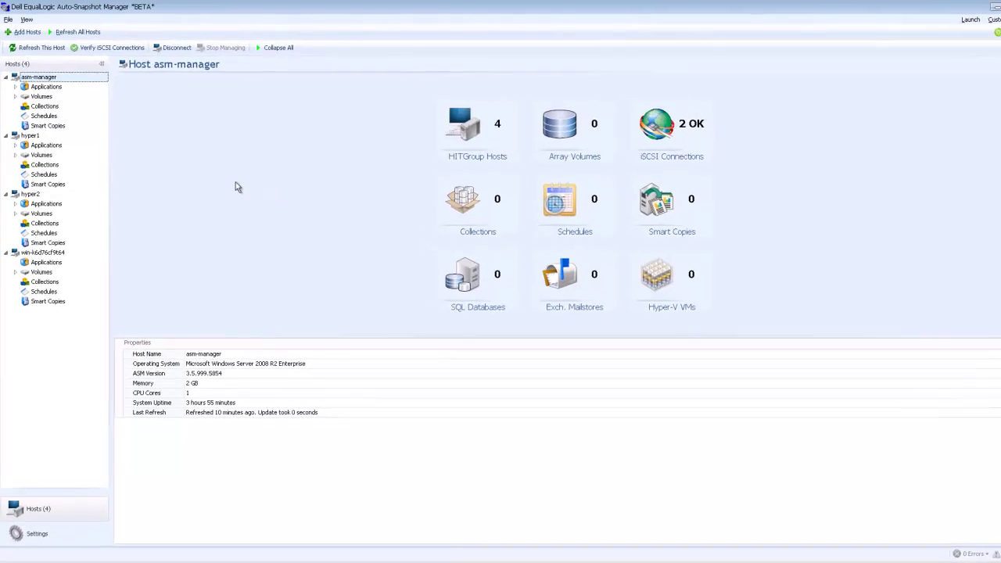
Review the volumes on host hyper1, including the details of E:\ (hyper1-volume1) and F:\ (hyper1-volume2) and the array volumes overview
{"action": "left_click", "coordinate": [29, 136]}
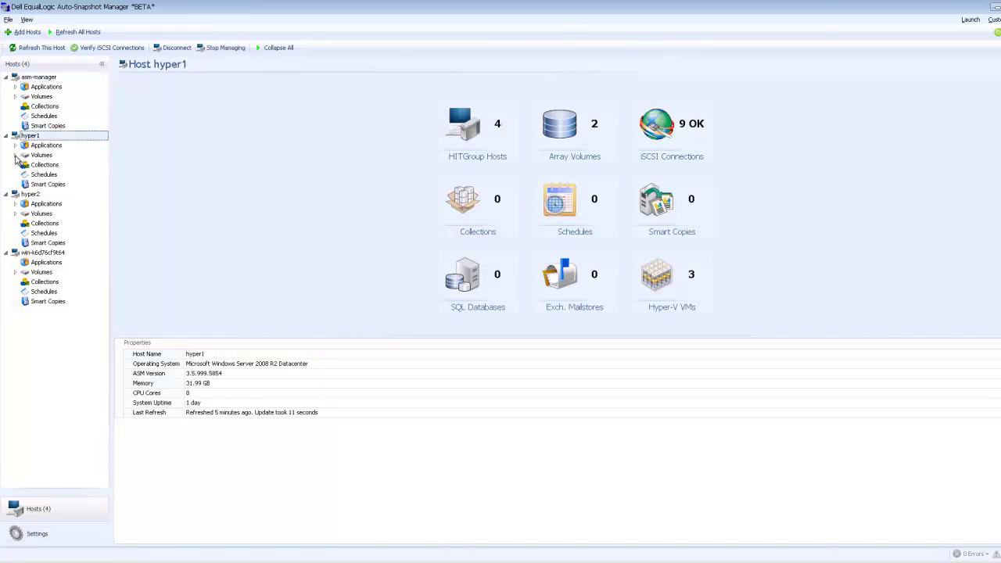
{"action": "left_click", "coordinate": [15, 154]}
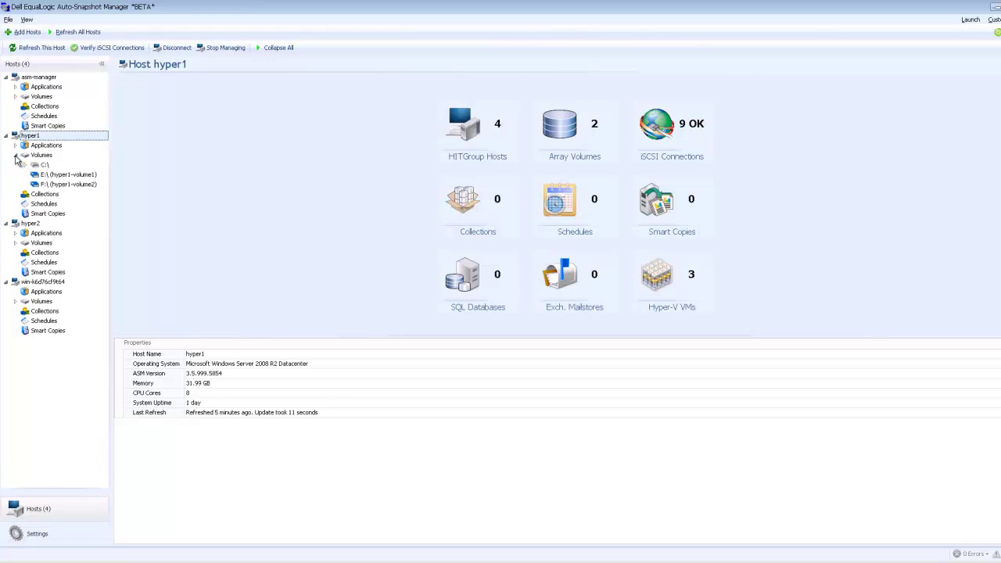
{"action": "left_click", "coordinate": [67, 176]}
{"action": "left_click", "coordinate": [68, 184]}
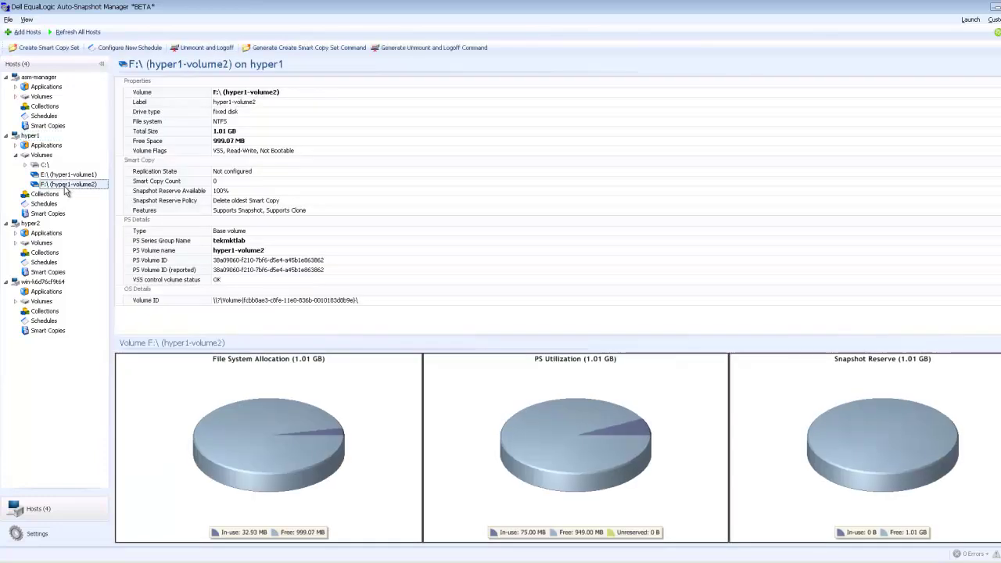
{"action": "left_click", "coordinate": [43, 155]}
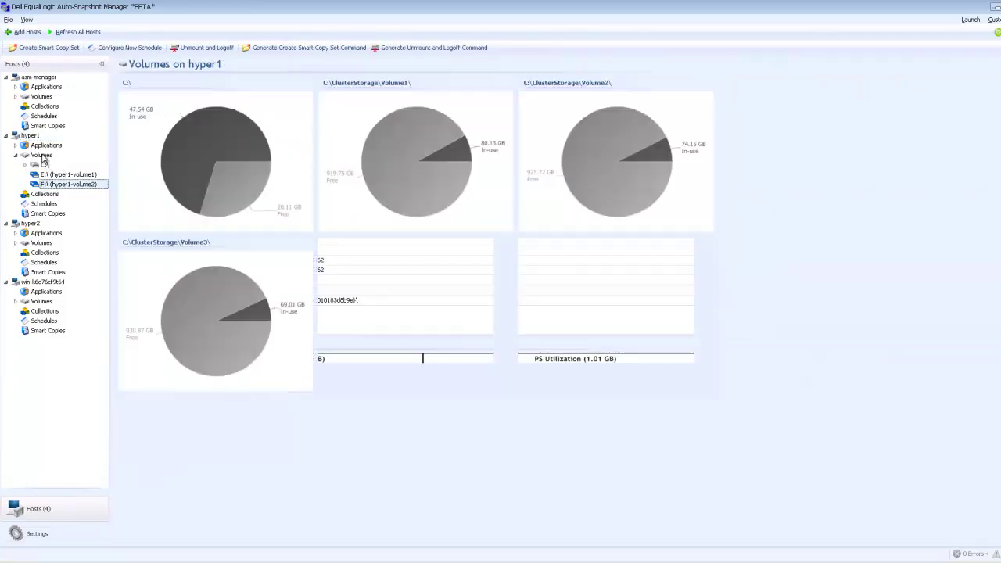
{"action": "left_click", "coordinate": [31, 137]}
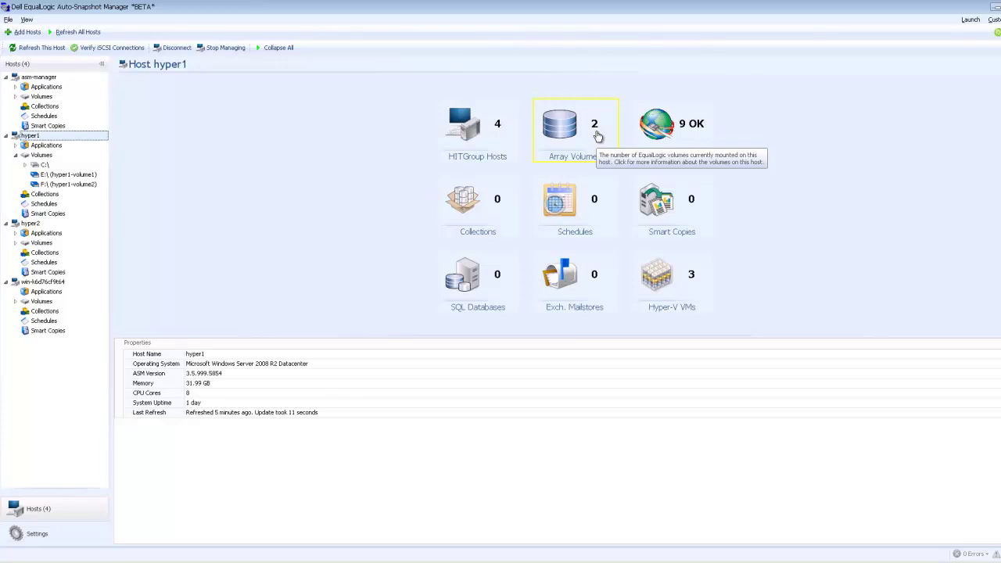
{"action": "left_click", "coordinate": [598, 136]}
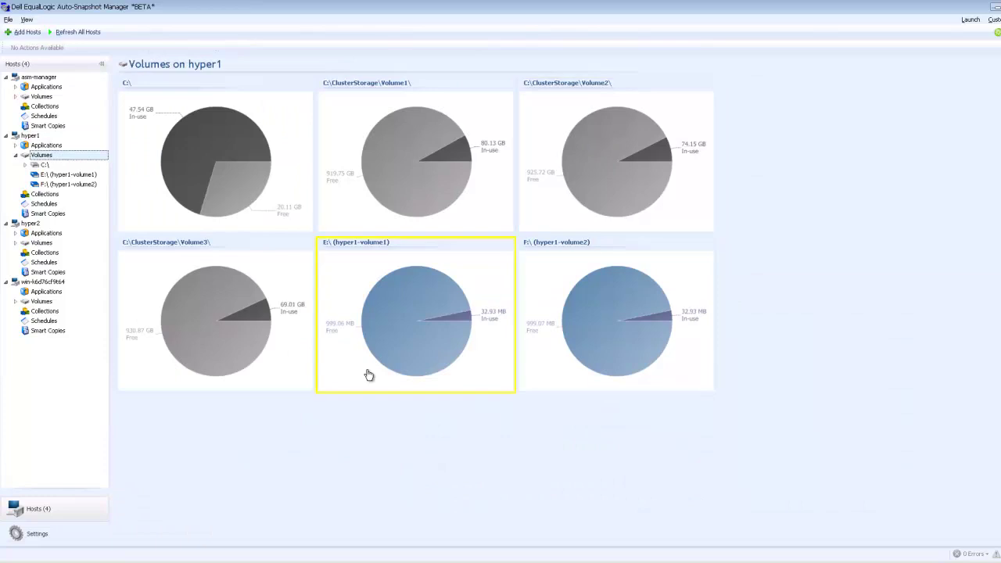
{"action": "left_click", "coordinate": [420, 329]}
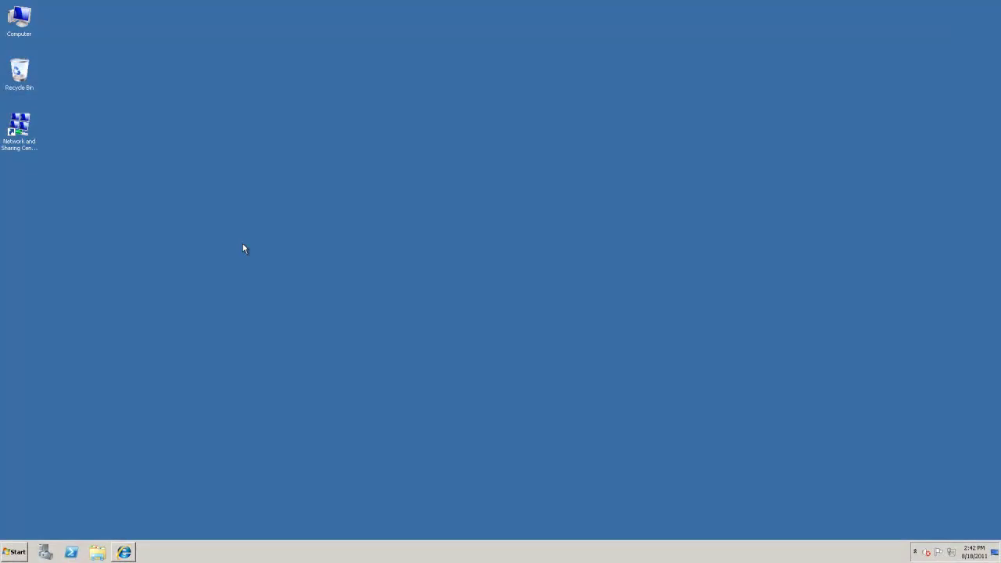
On the hyper1 server desktop, view the drives in Computer and open hyper1-volume1 (E:) to see its folders
{"action": "double_click", "coordinate": [24, 21]}
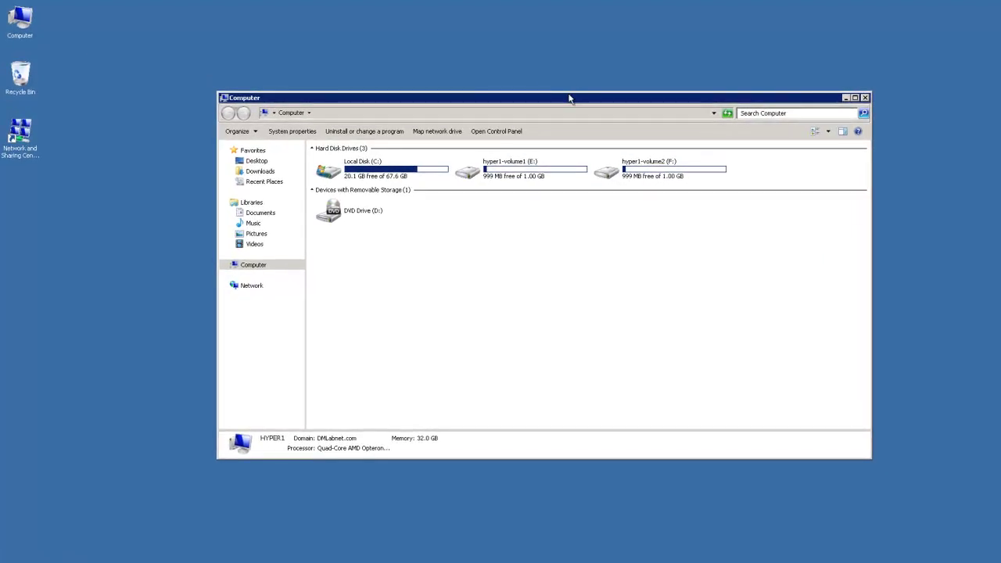
{"action": "left_click", "coordinate": [537, 166]}
{"action": "left_click", "coordinate": [659, 172]}
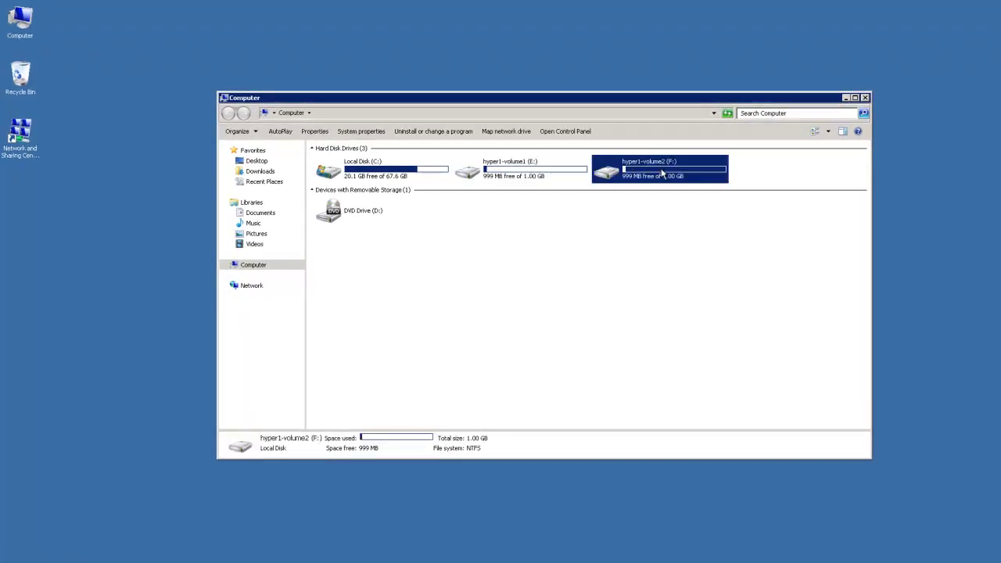
{"action": "double_click", "coordinate": [473, 180]}
{"action": "left_click_drag", "start_coordinate": [459, 101], "coordinate": [391, 38]}
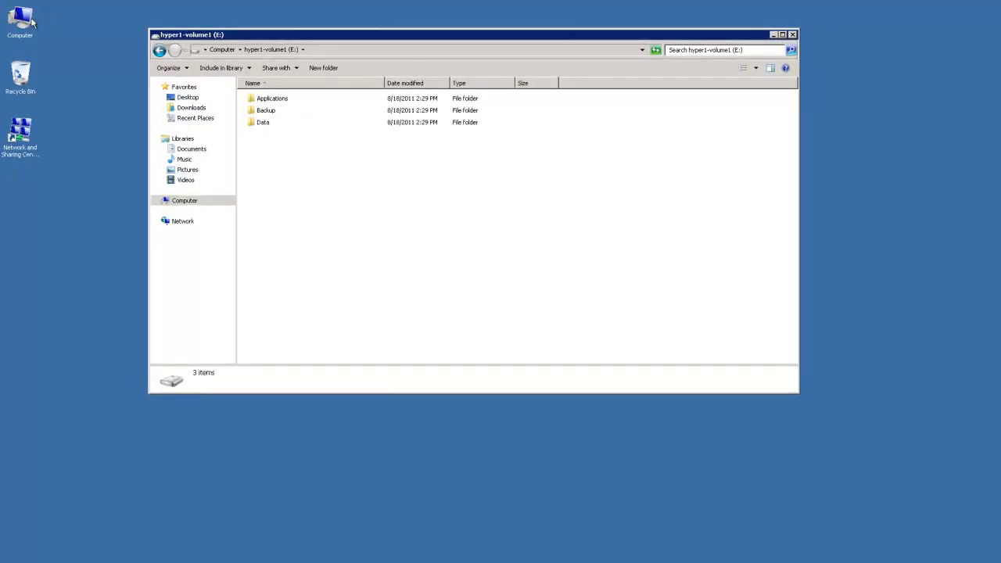
{"action": "left_click_drag", "start_coordinate": [453, 35], "coordinate": [490, 124]}
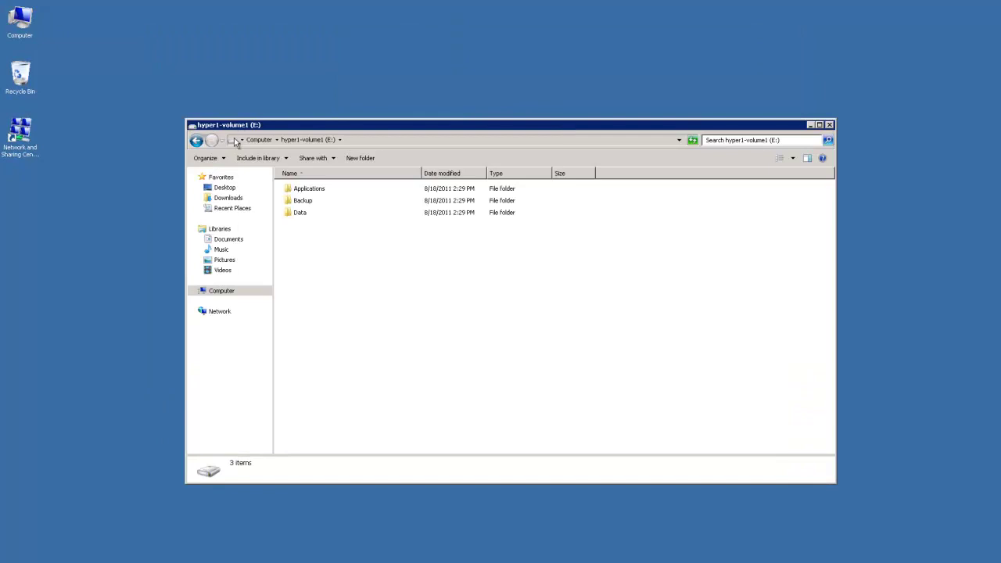
Open hyper1-volume2 (F:), look over its Documents, Shared and Users folders, and return to the drive list
{"action": "left_click", "coordinate": [196, 141]}
{"action": "double_click", "coordinate": [608, 193]}
{"action": "left_click", "coordinate": [326, 189]}
{"action": "left_click", "coordinate": [304, 201]}
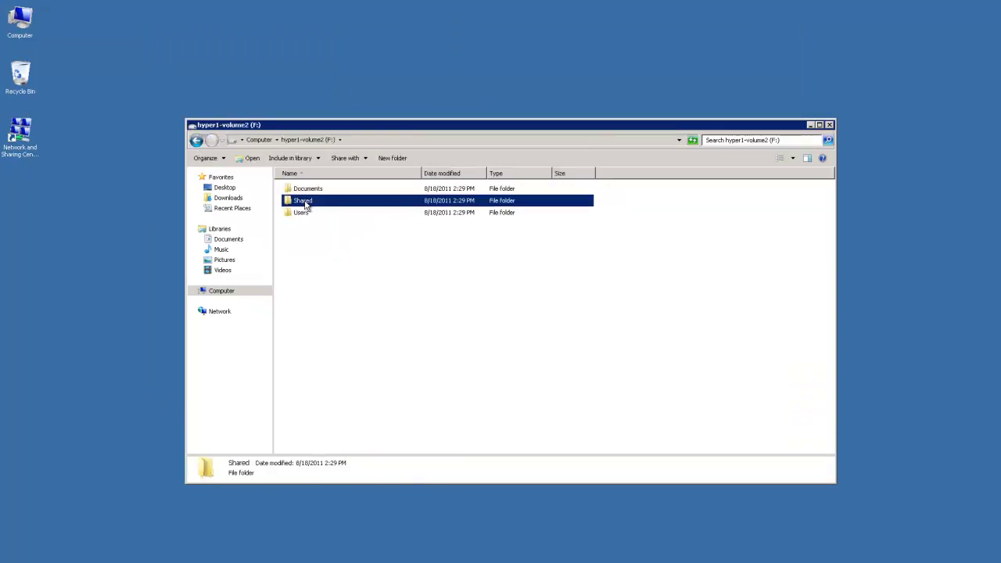
{"action": "left_click", "coordinate": [304, 213]}
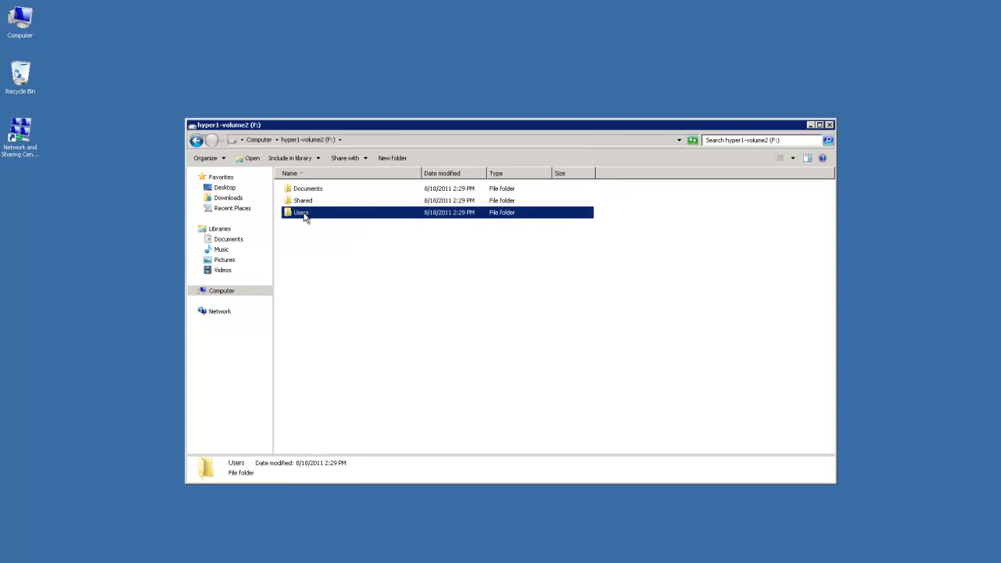
{"action": "double_click", "coordinate": [196, 141]}
{"action": "left_click", "coordinate": [495, 215]}
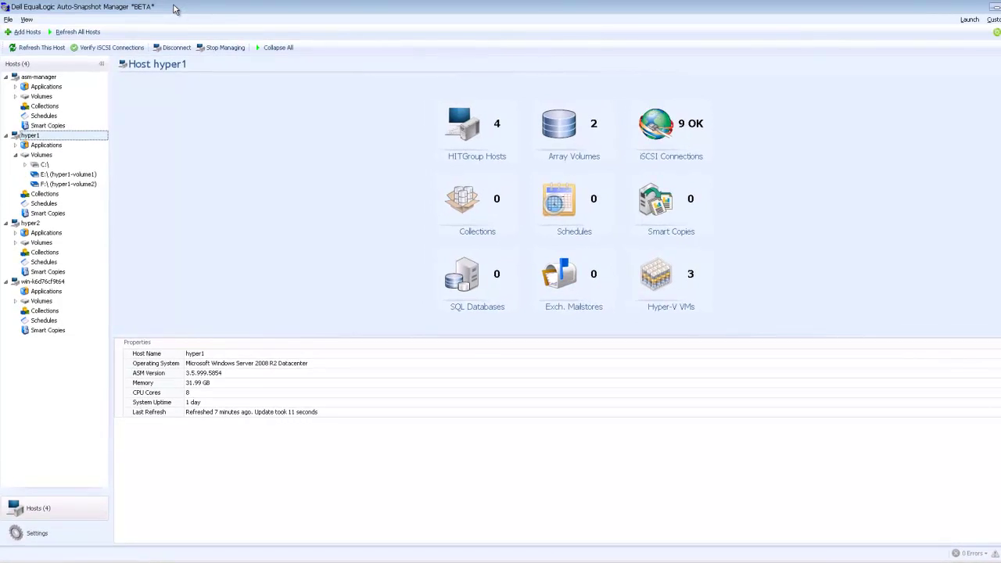
In Auto-Snapshot Manager, create a Snapshot Smart Copy of E:\ (hyper1-volume1) with backup type Copy and close the completion report
{"action": "right_click", "coordinate": [76, 176]}
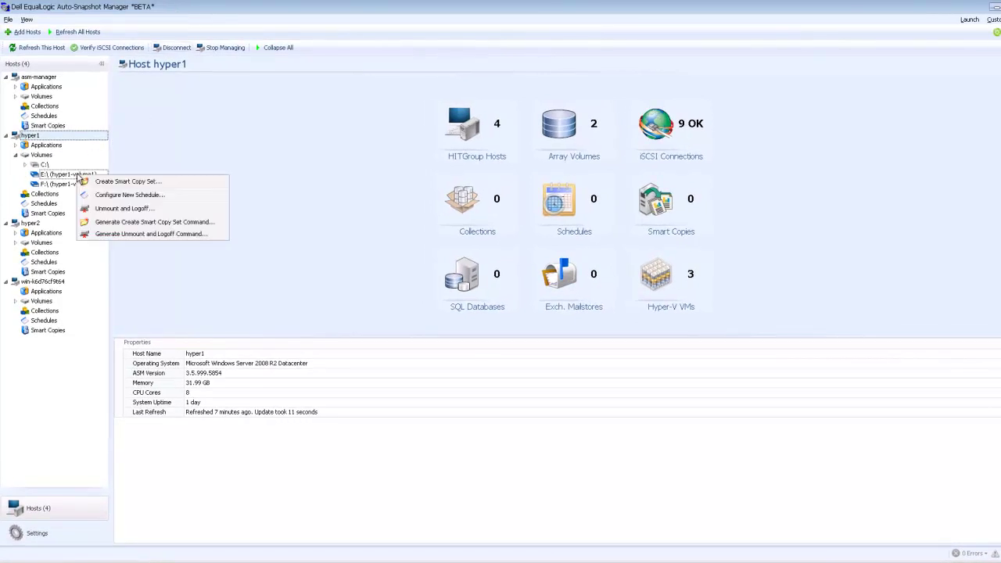
{"action": "left_click", "coordinate": [119, 182]}
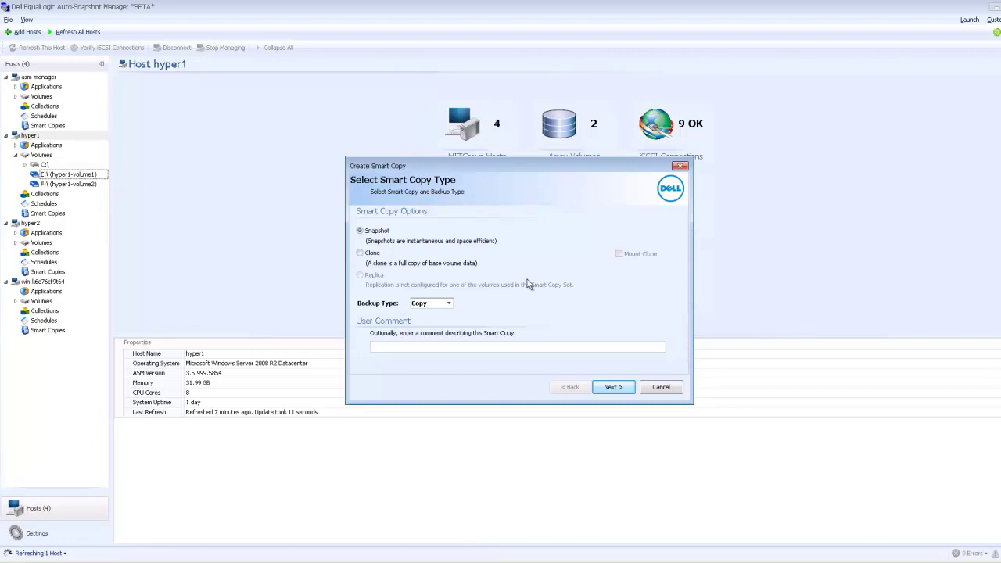
{"action": "left_click", "coordinate": [622, 389]}
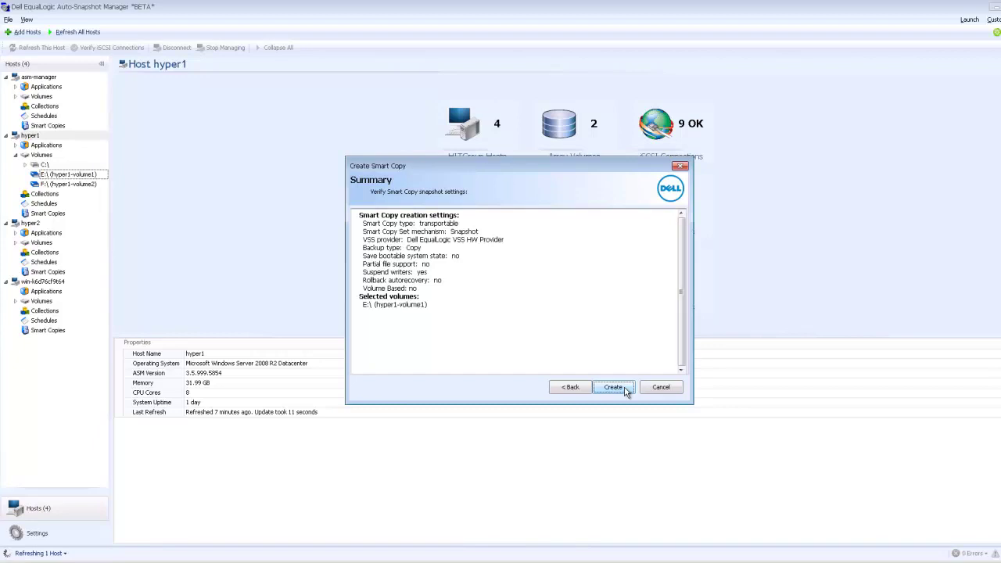
{"action": "left_click", "coordinate": [614, 387]}
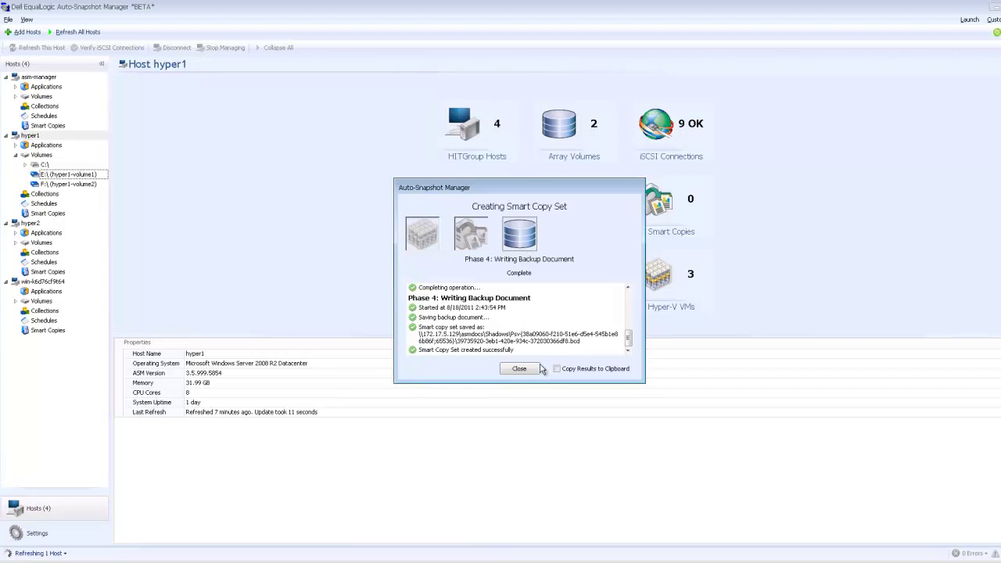
{"action": "left_click", "coordinate": [520, 370]}
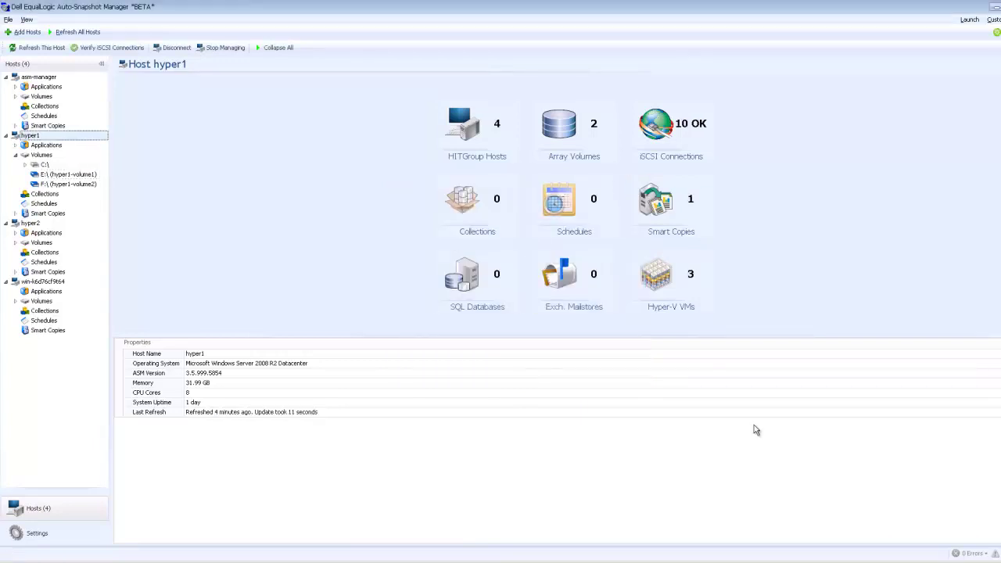
Expand hyper1's Smart Copies down to the E:\ (hyper1-volume1) snapshot, check the available actions, and display the Smart Copy's properties
{"action": "left_click", "coordinate": [44, 215]}
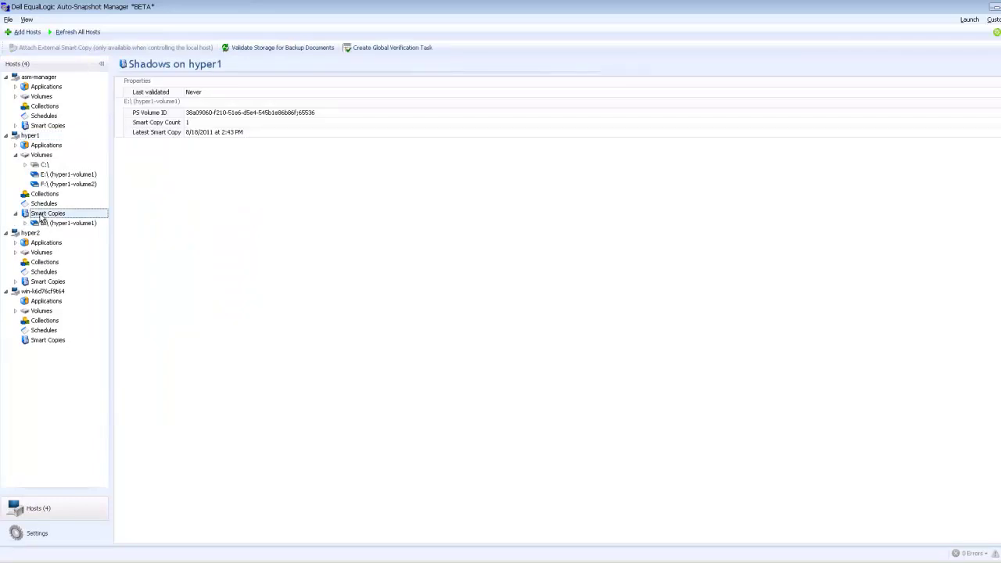
{"action": "left_click", "coordinate": [25, 222]}
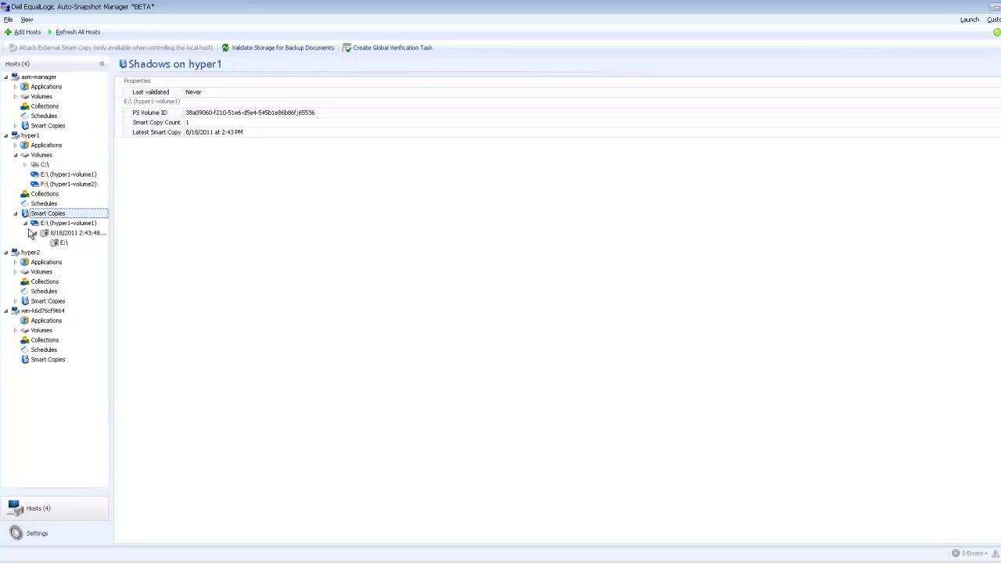
{"action": "right_click", "coordinate": [66, 223]}
{"action": "right_click", "coordinate": [64, 244]}
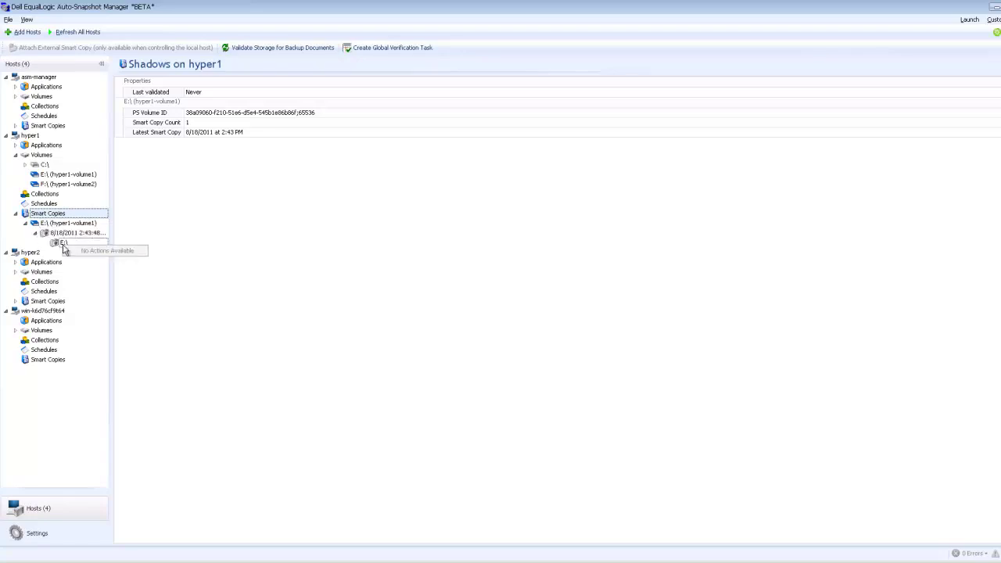
{"action": "right_click", "coordinate": [63, 230]}
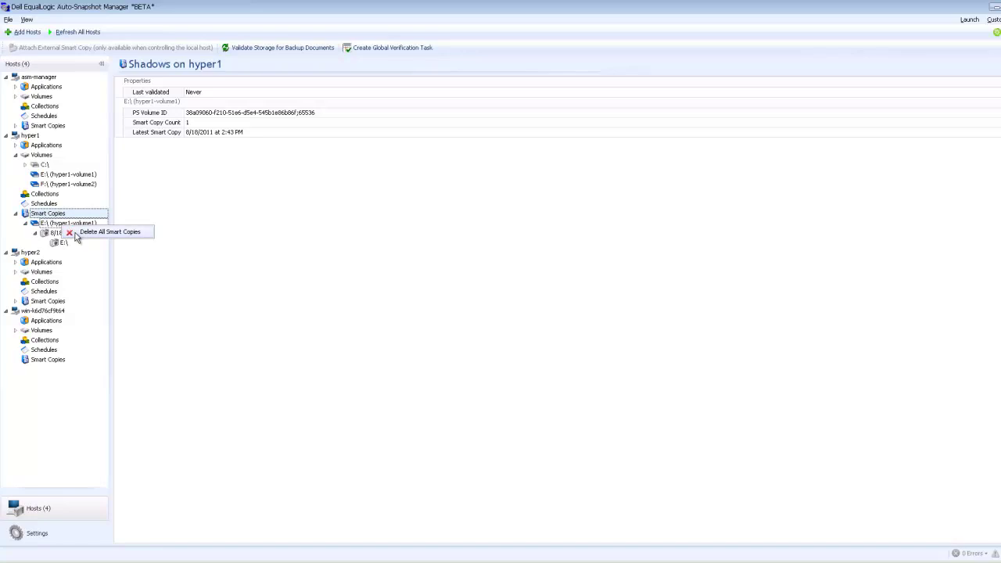
{"action": "left_click", "coordinate": [53, 233]}
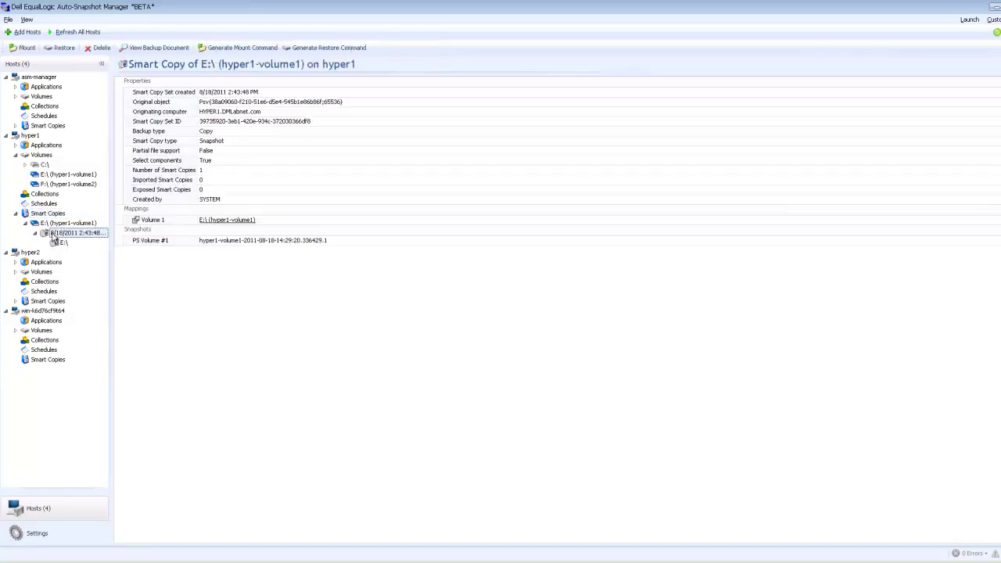
Generate the mount command for the hyper1-volume1 Smart Copy, assigning drive letter G:\ without read-write access
{"action": "right_click", "coordinate": [53, 235]}
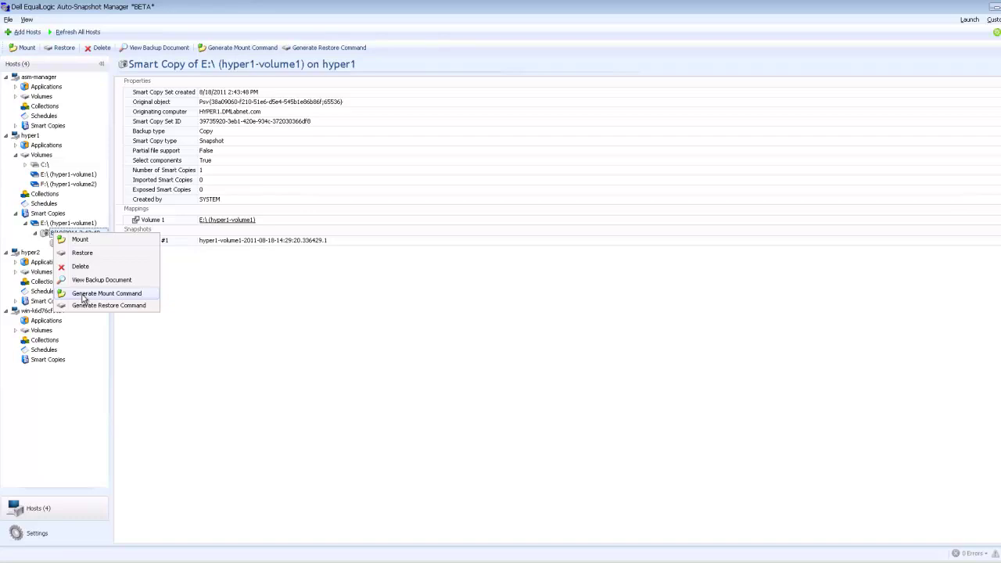
{"action": "left_click", "coordinate": [82, 294]}
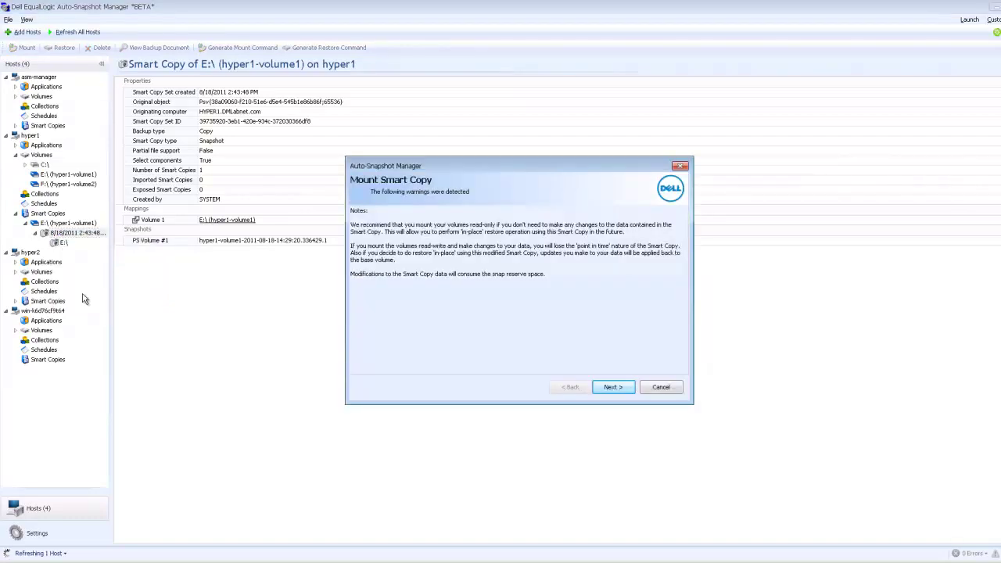
{"action": "left_click", "coordinate": [622, 390]}
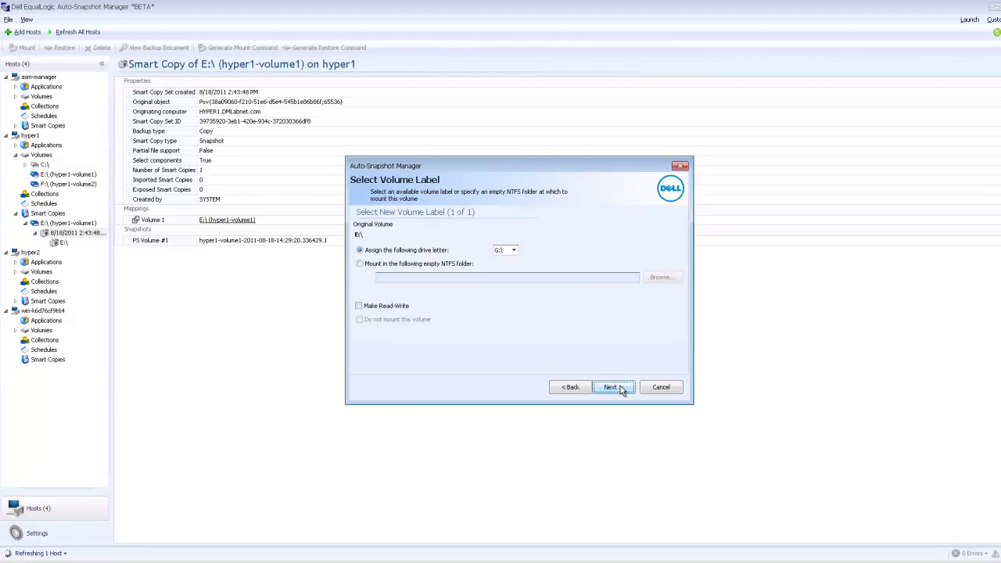
{"action": "left_click", "coordinate": [613, 387]}
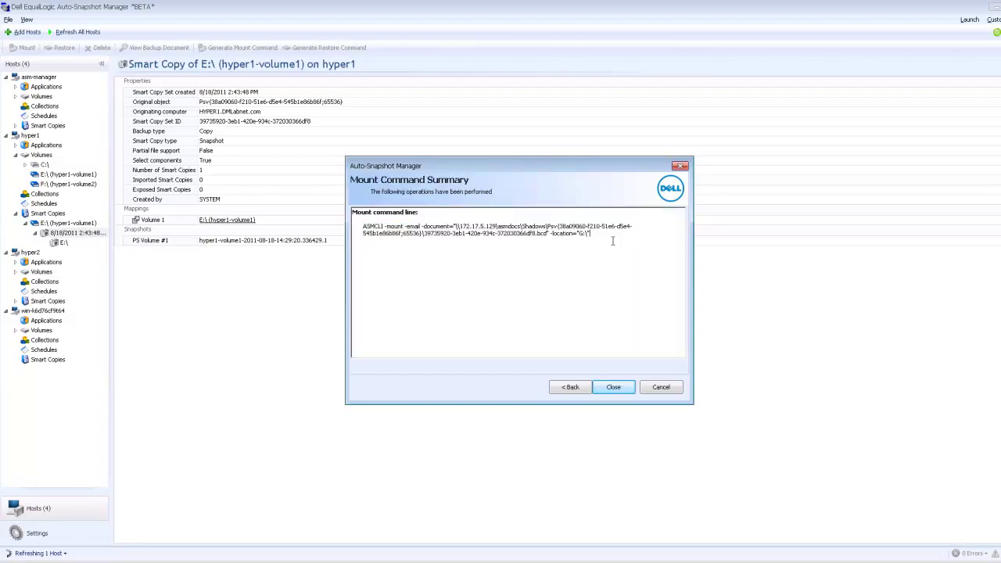
Select the entire generated ASMCLI mount command line and close the mount command summary
{"action": "left_click_drag", "start_coordinate": [361, 227], "coordinate": [644, 241]}
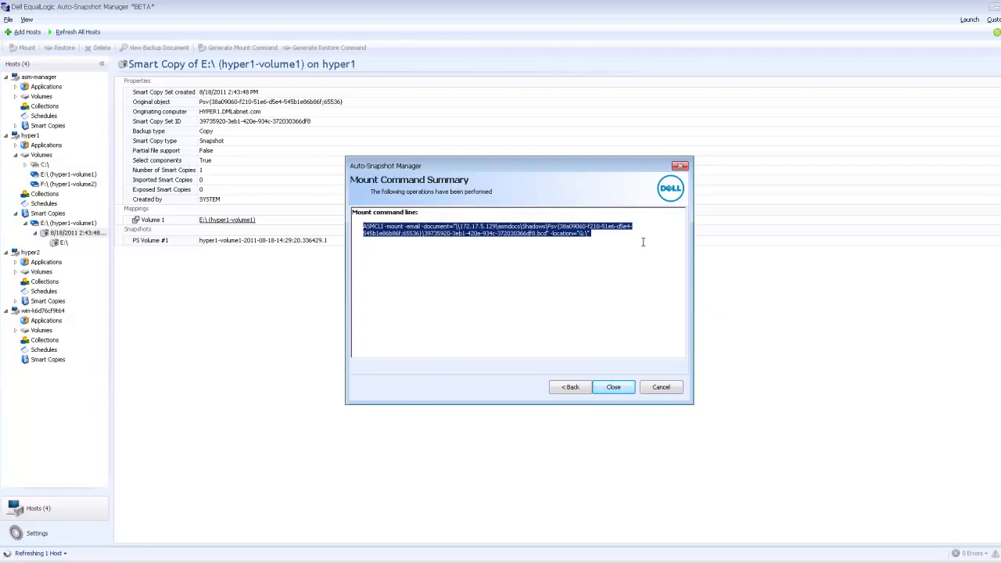
{"action": "left_click", "coordinate": [469, 264]}
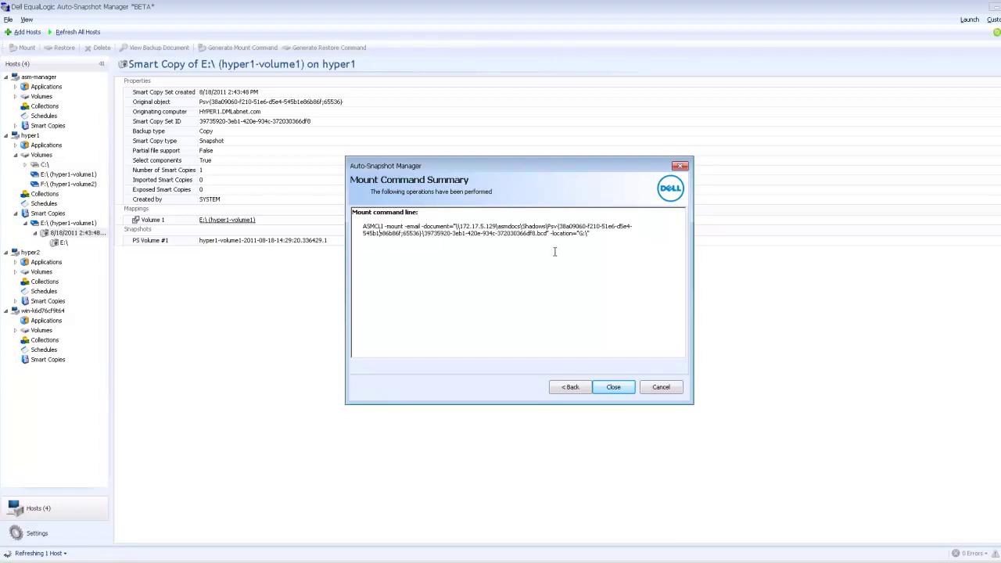
{"action": "left_click_drag", "start_coordinate": [586, 233], "coordinate": [362, 226]}
{"action": "left_click", "coordinate": [417, 254]}
{"action": "key", "text": "ctrl+a"}
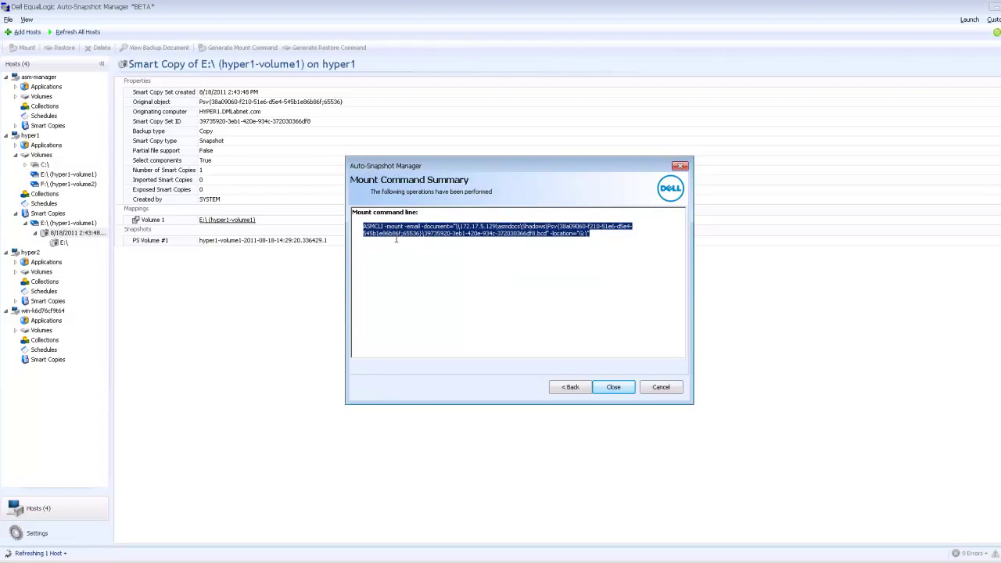
{"action": "left_click", "coordinate": [613, 387]}
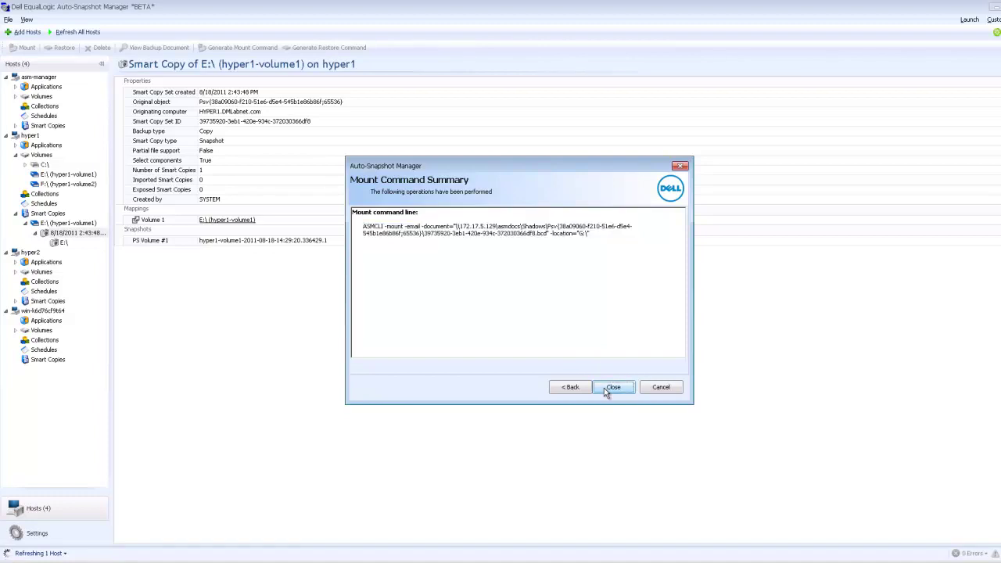
Generate the restore command for the same hyper1-volume1 Smart Copy and select its full ASMCLI command line
{"action": "right_click", "coordinate": [61, 236]}
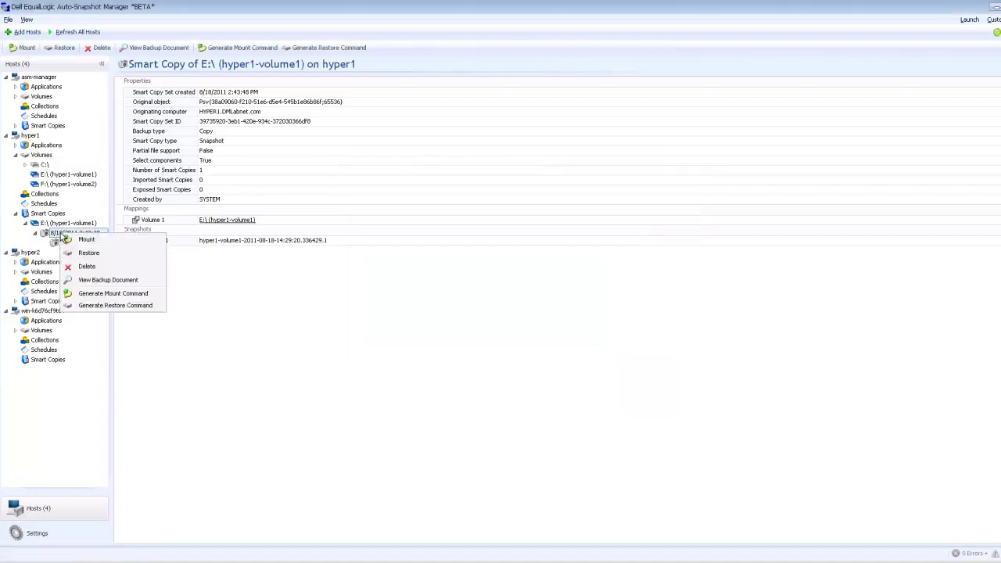
{"action": "left_click", "coordinate": [78, 306]}
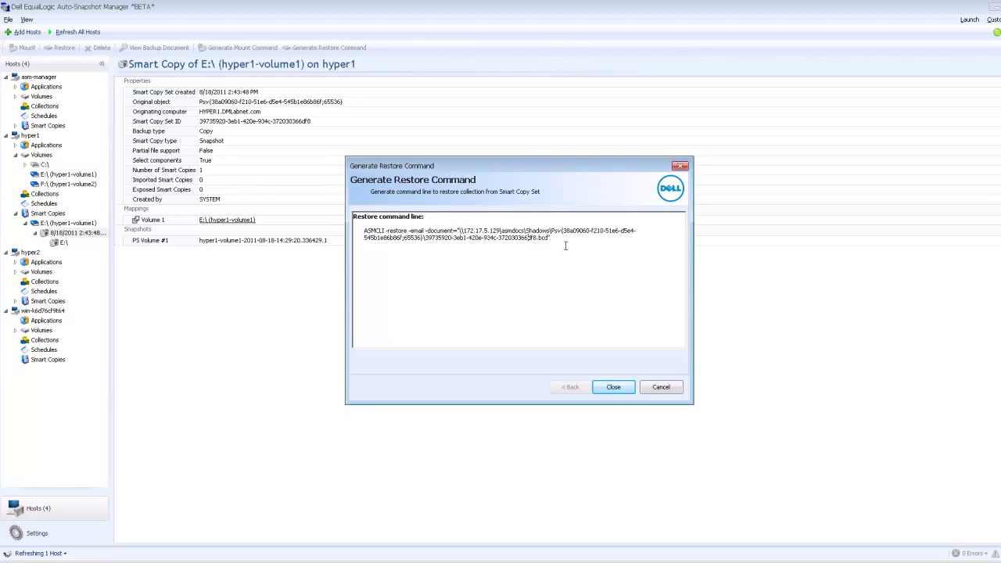
{"action": "left_click_drag", "start_coordinate": [562, 240], "coordinate": [350, 230]}
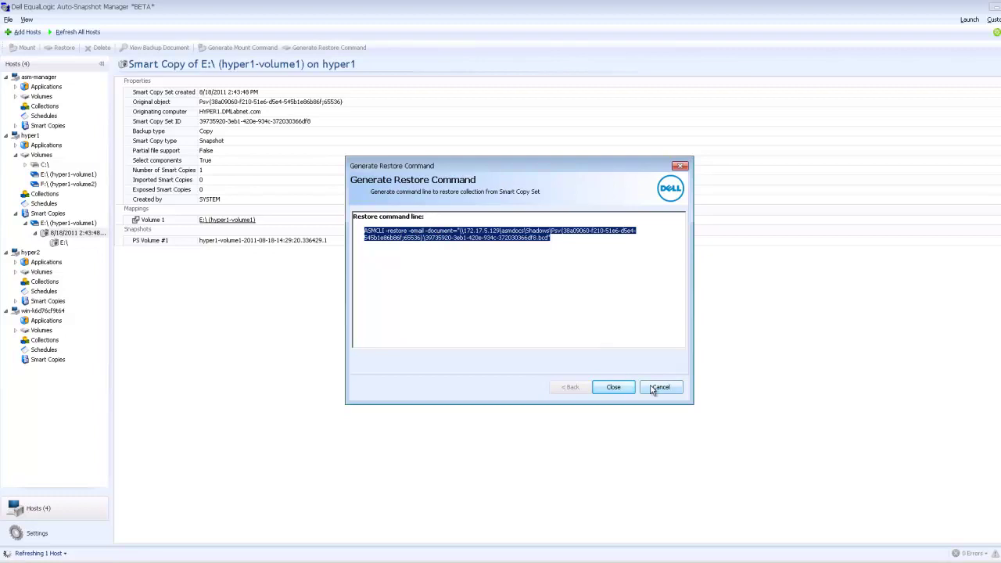
Close the restore command summary and, on hyper1's desktop, delete the Applications, Backup and Data folders from hyper1-volume1 (E:)
{"action": "left_click", "coordinate": [658, 387]}
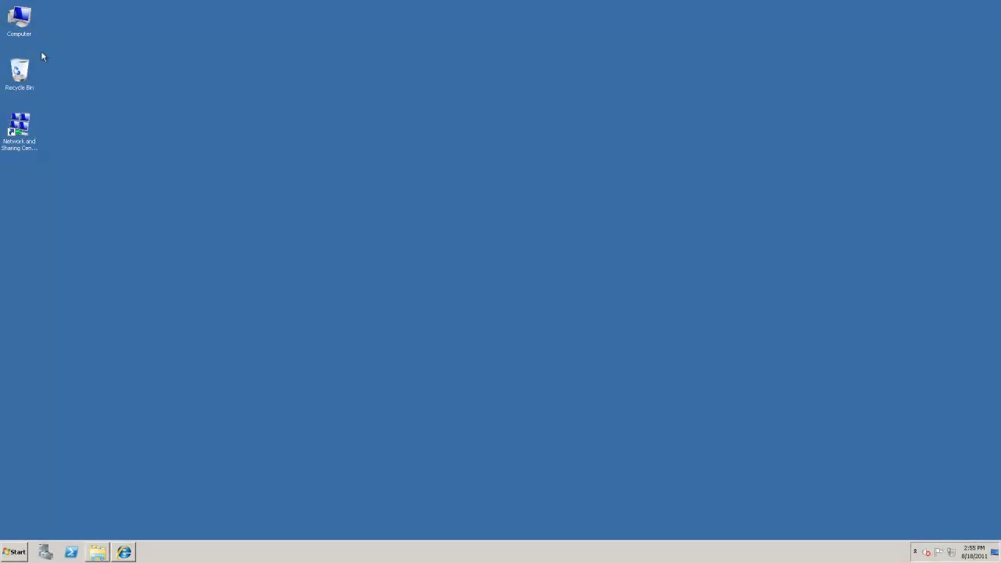
{"action": "double_click", "coordinate": [16, 25]}
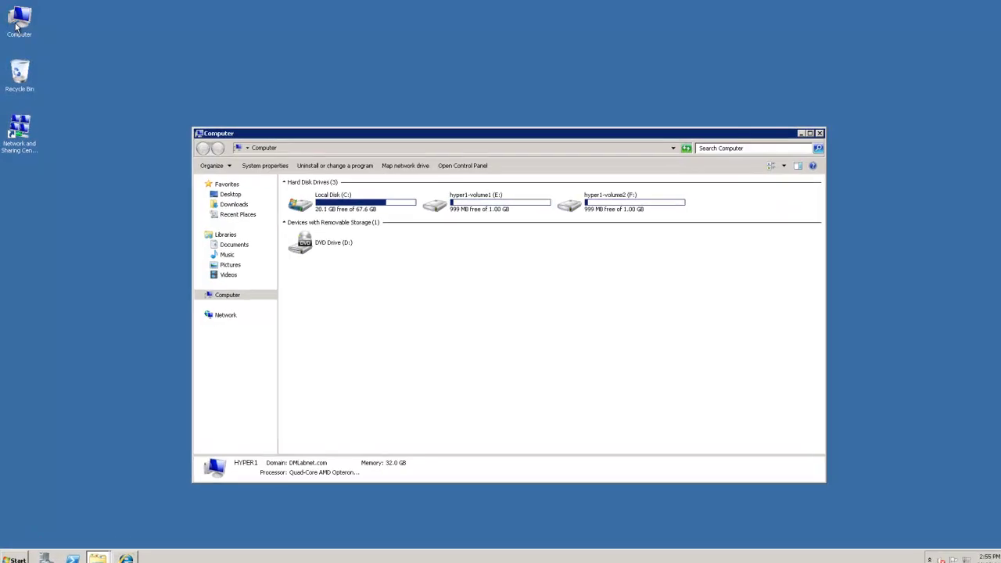
{"action": "double_click", "coordinate": [524, 209]}
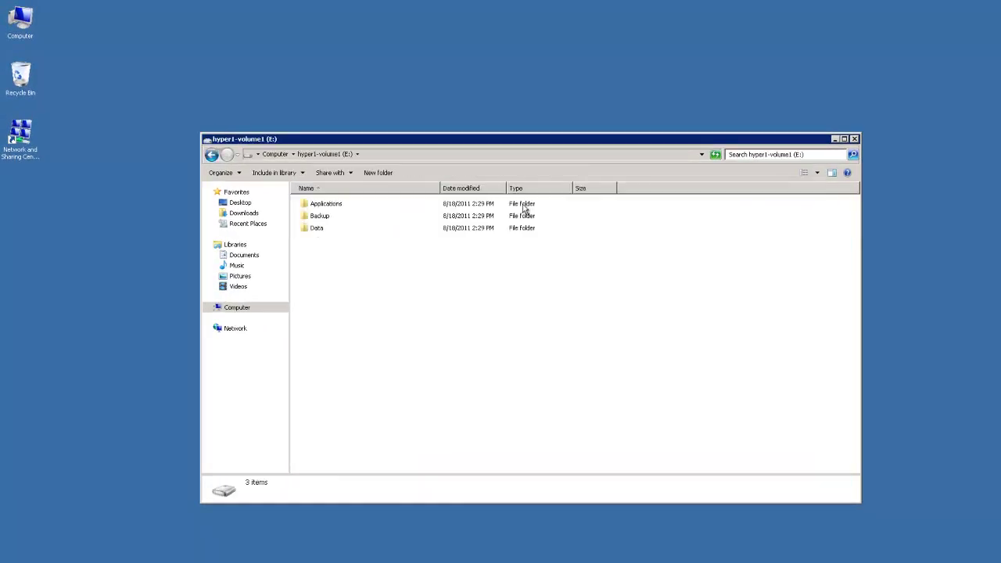
{"action": "key", "text": "ctrl+a"}
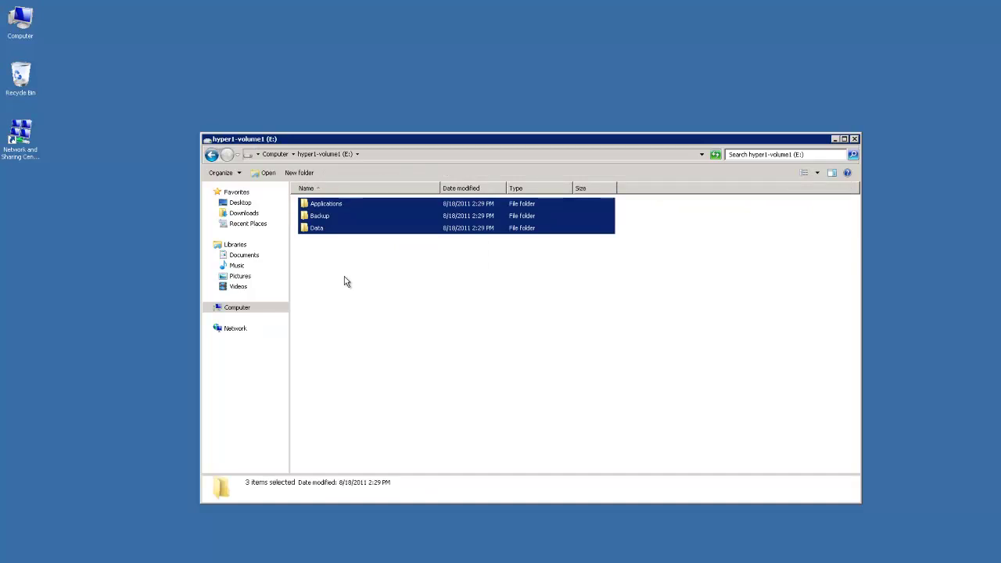
{"action": "key", "text": "Delete"}
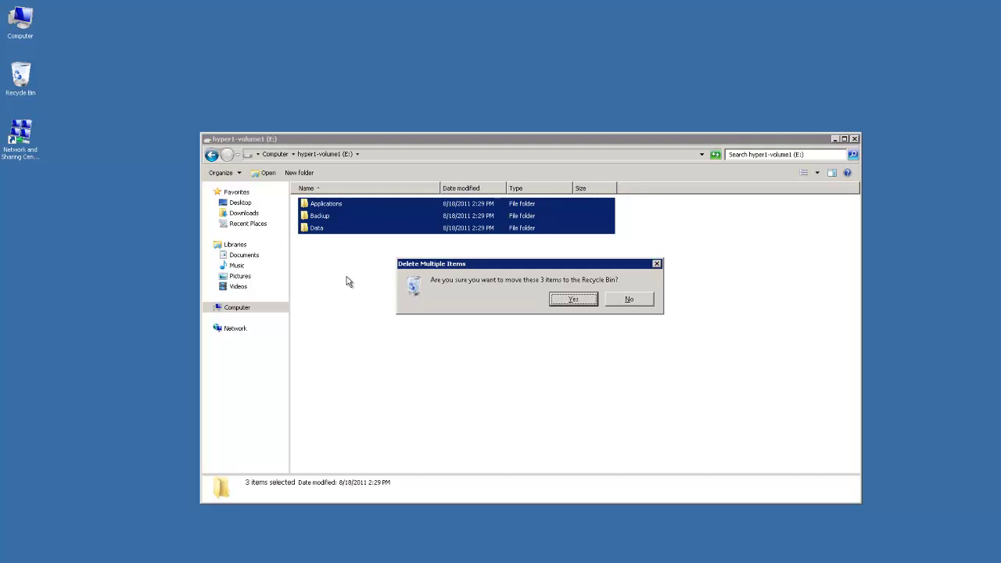
{"action": "left_click", "coordinate": [571, 300]}
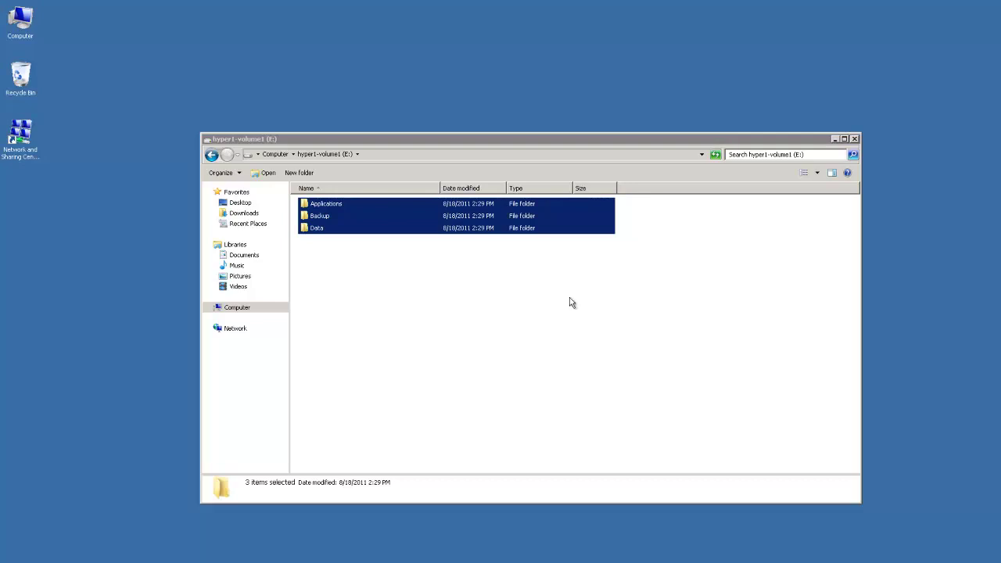
Empty the Recycle Bin on hyper1 to permanently remove the deleted folders, and close the E: drive window
{"action": "right_click", "coordinate": [24, 78]}
{"action": "left_click", "coordinate": [39, 91]}
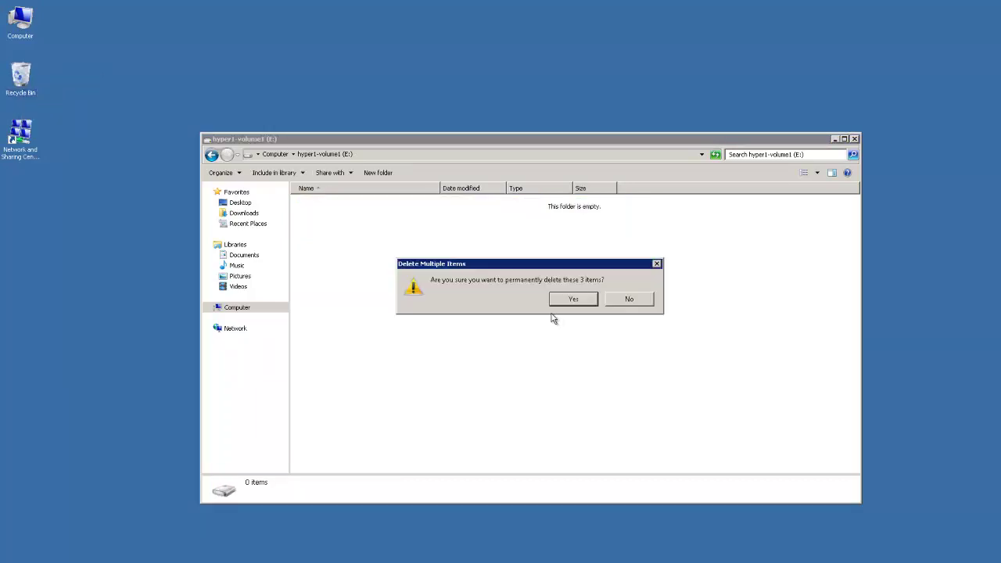
{"action": "left_click", "coordinate": [585, 298]}
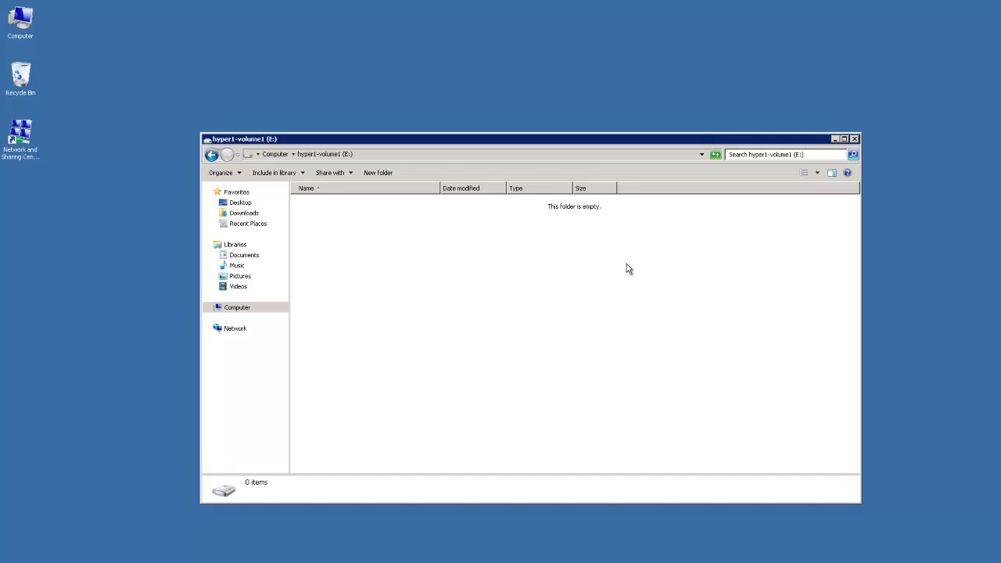
{"action": "left_click", "coordinate": [855, 138]}
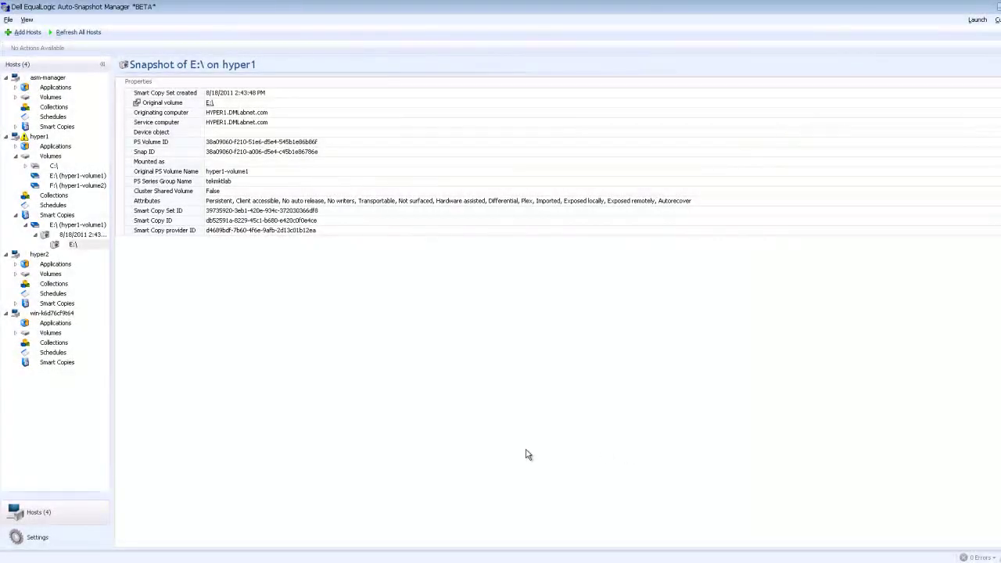
In Auto-Snapshot Manager, restore hyper1-volume1 (E:\) from its Smart Copy Set created 8/18/2011 2:43:48 PM and dismiss the progress dialog
{"action": "right_click", "coordinate": [96, 236]}
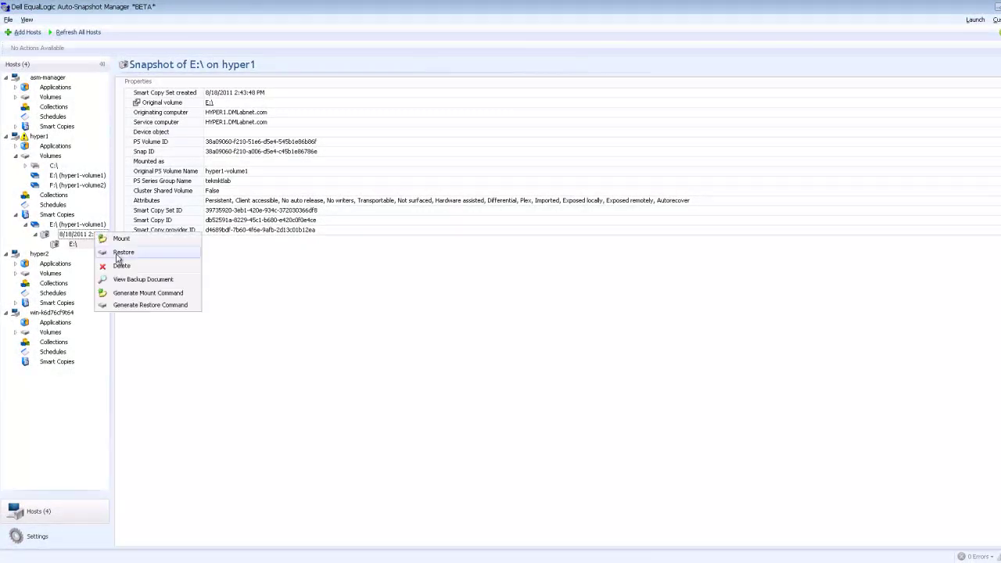
{"action": "left_click", "coordinate": [121, 253]}
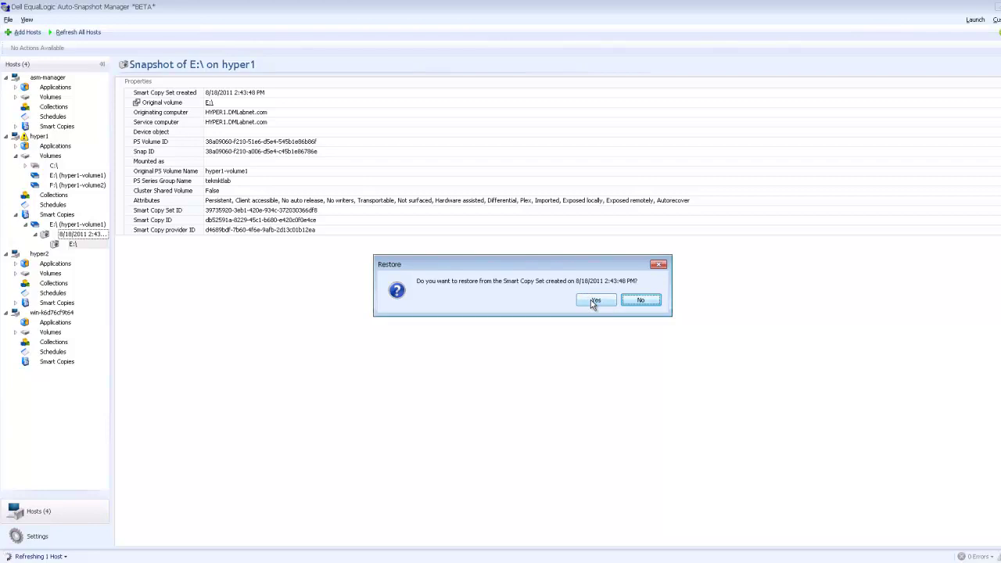
{"action": "left_click", "coordinate": [592, 302]}
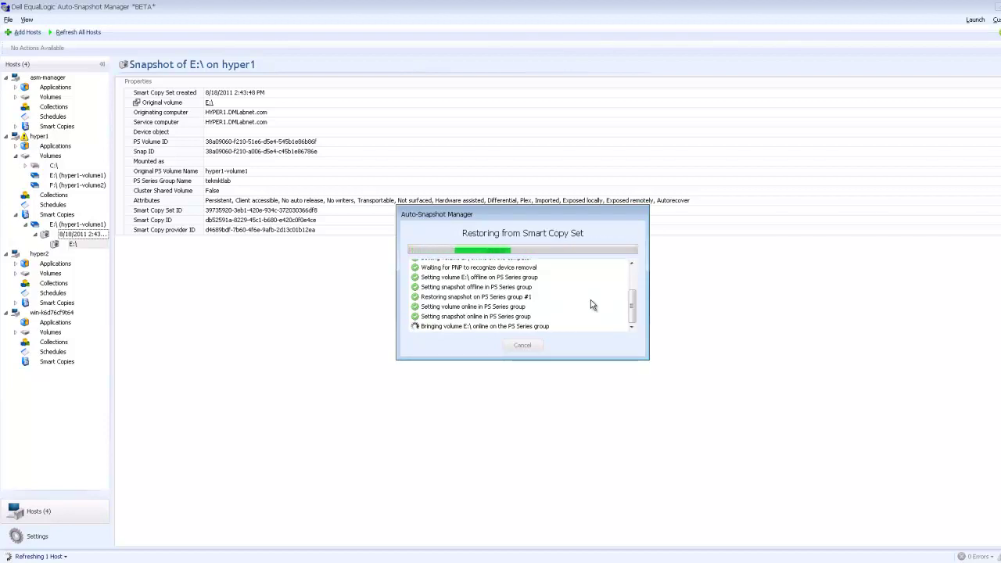
{"action": "left_click", "coordinate": [522, 344]}
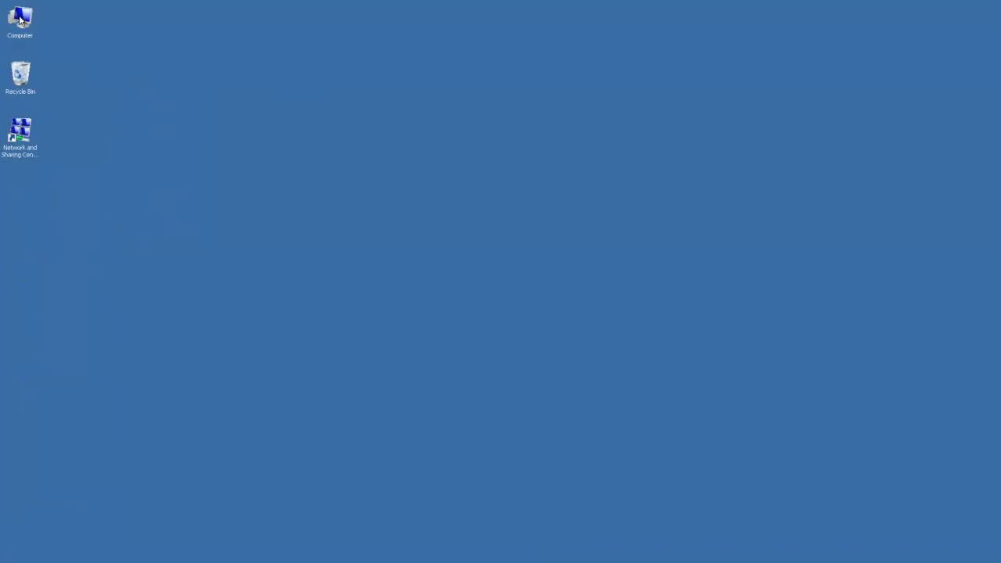
On hyper1's desktop, check the folder contents of hyper1-volume1 (E:) and close the window
{"action": "double_click", "coordinate": [20, 20]}
{"action": "double_click", "coordinate": [514, 208]}
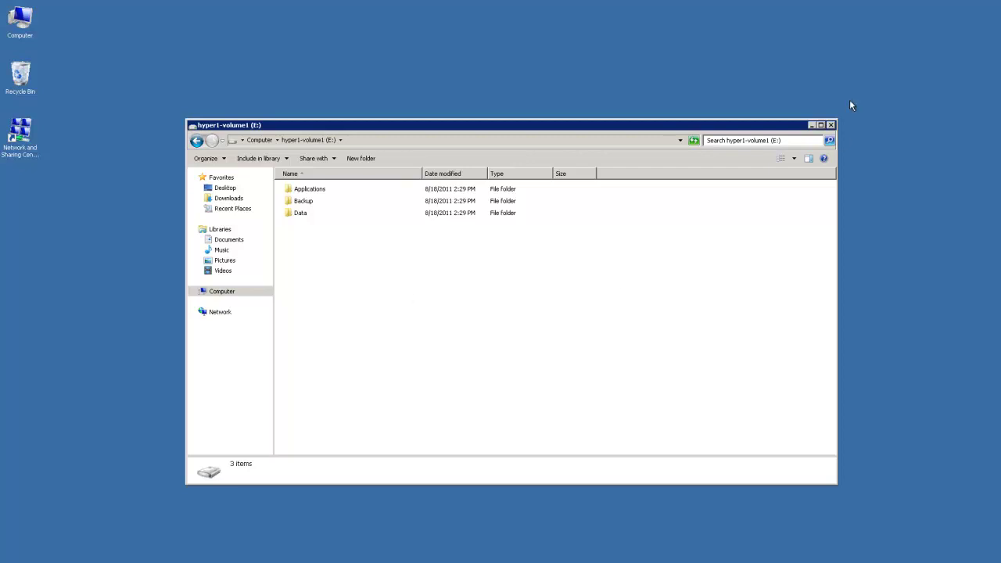
{"action": "left_click", "coordinate": [831, 125]}
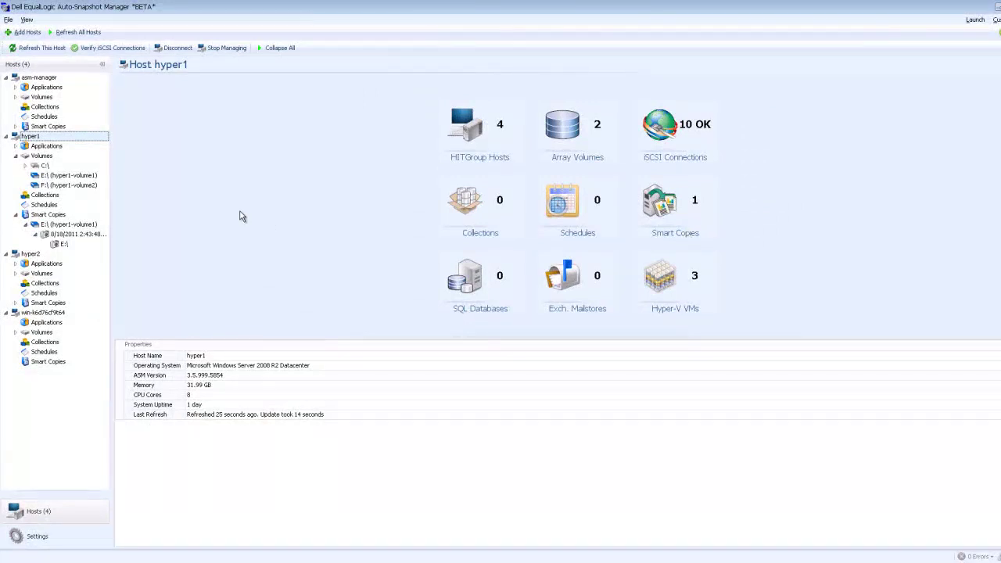
In Auto-Snapshot Manager, delete the hyper1-volume1 Smart Copy Set created 8/18/2011 2:43:48 PM
{"action": "right_click", "coordinate": [59, 239]}
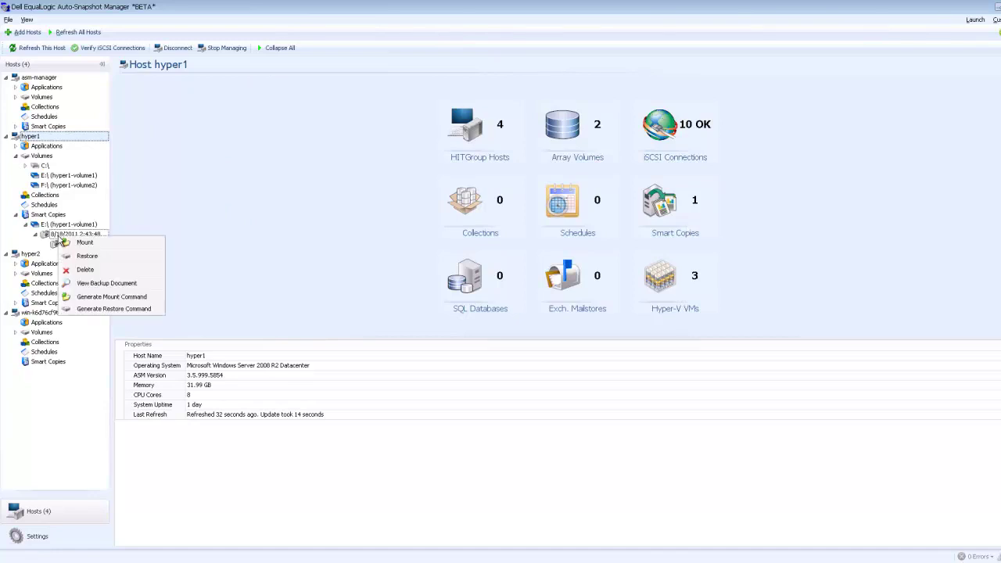
{"action": "left_click", "coordinate": [83, 271]}
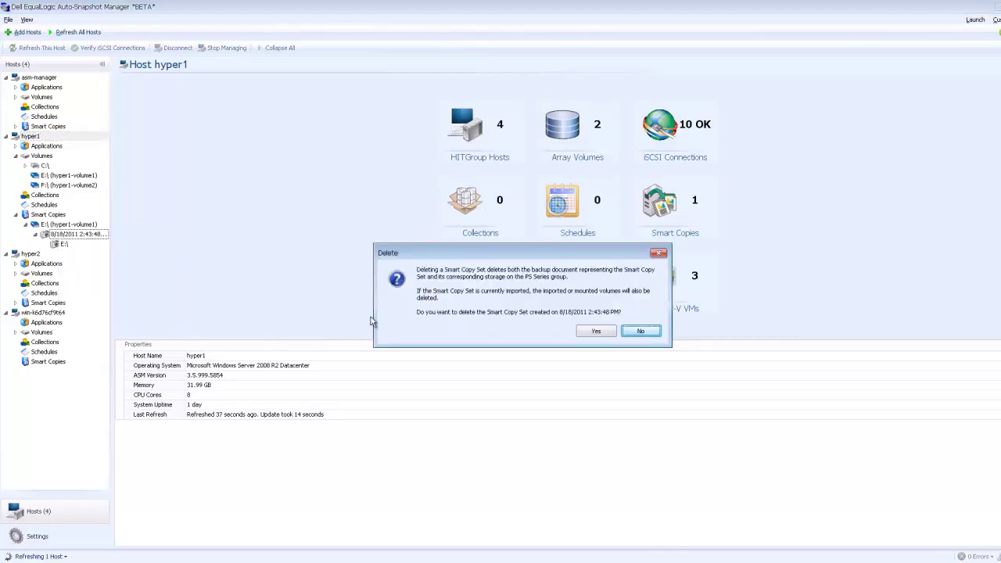
{"action": "left_click", "coordinate": [594, 333]}
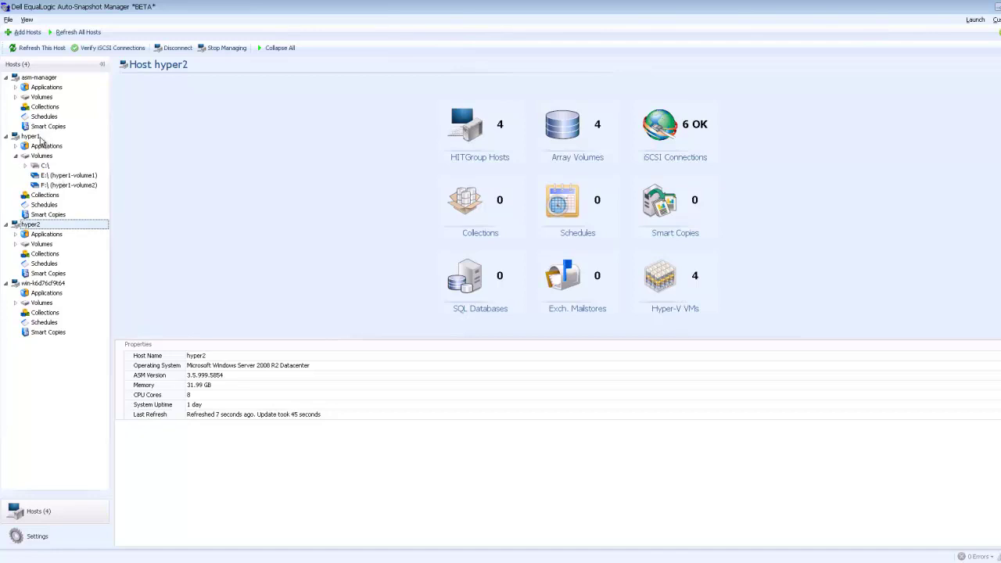
Create a collection named "Hyper1 E and F Drives" on hyper1 containing the volumes E:\ (hyper1-volume1) and F:\ (hyper1-volume2)
{"action": "left_click", "coordinate": [47, 187]}
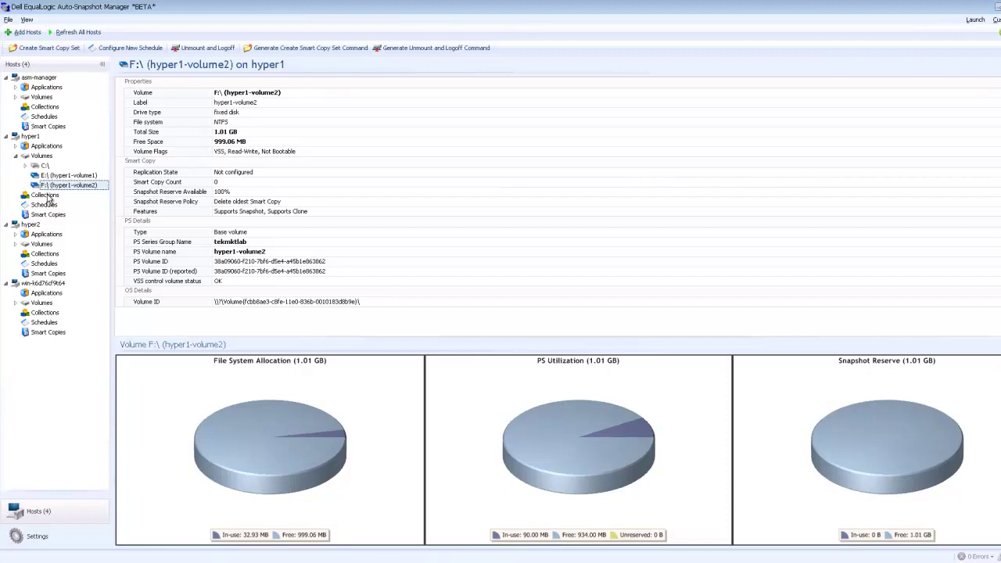
{"action": "right_click", "coordinate": [47, 197]}
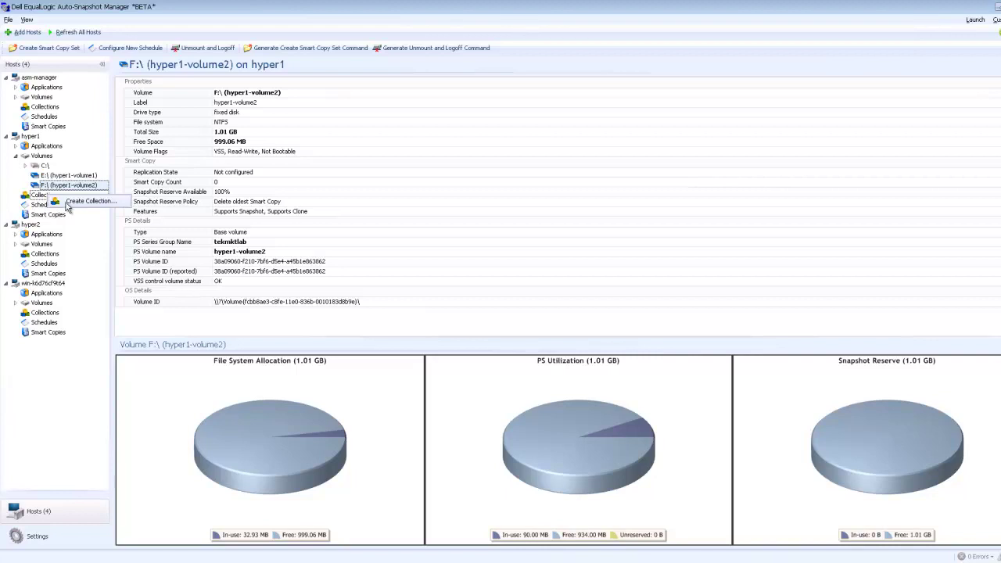
{"action": "left_click", "coordinate": [68, 203]}
{"action": "type", "text": "Hyper1 E and "}
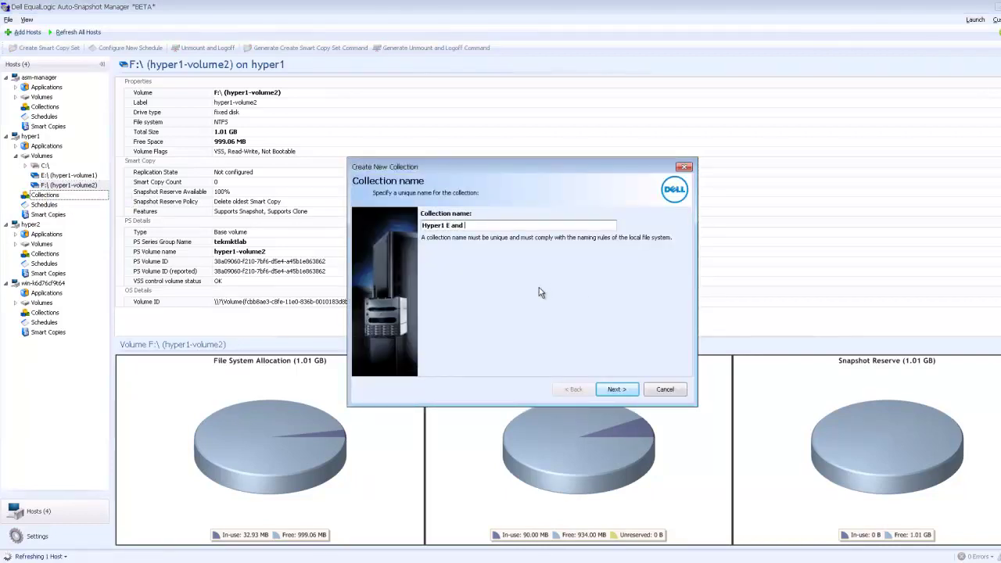
{"action": "type", "text": "F Drives"}
{"action": "left_click", "coordinate": [613, 392]}
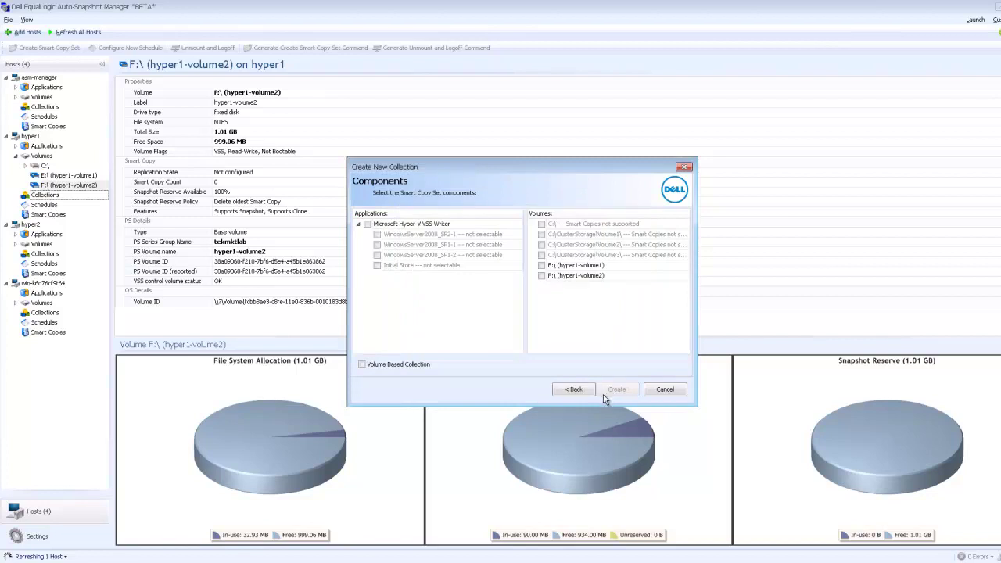
{"action": "left_click", "coordinate": [542, 266]}
{"action": "left_click", "coordinate": [541, 276]}
{"action": "left_click", "coordinate": [615, 391]}
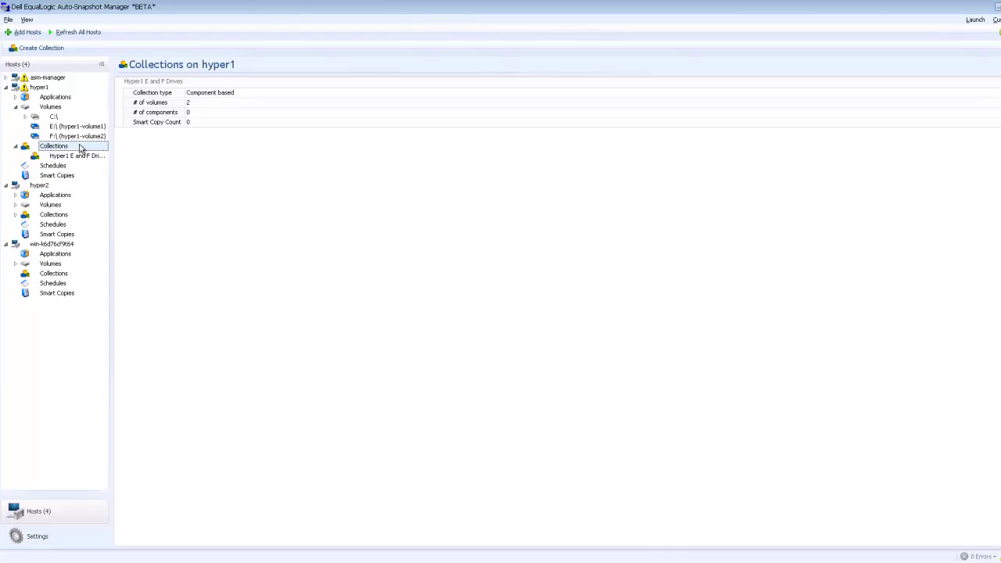
Create a snapshot Smart Copy Set of the Hyper1 E and F Drives collection with backup type Copy, and close the results
{"action": "left_click", "coordinate": [70, 158]}
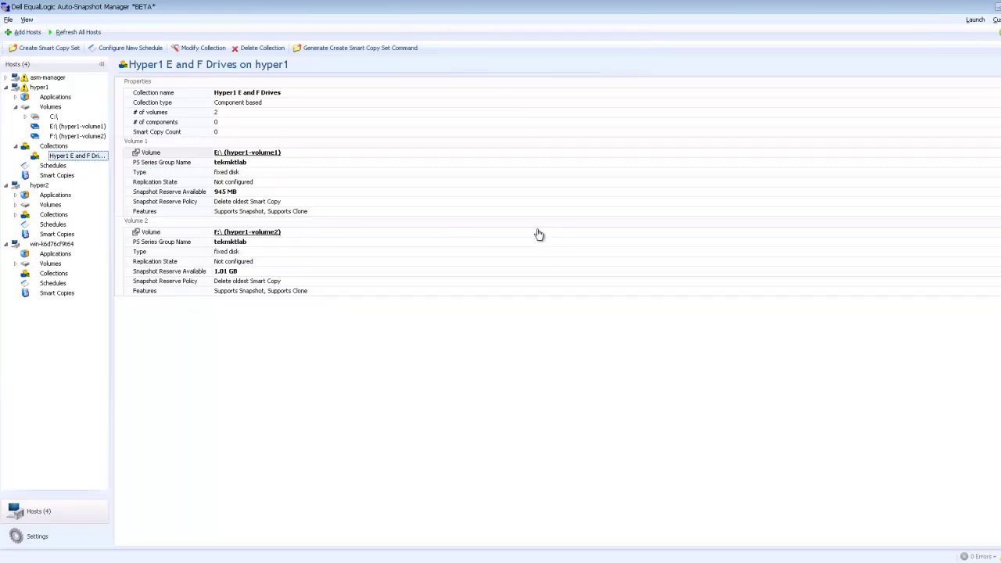
{"action": "right_click", "coordinate": [94, 159]}
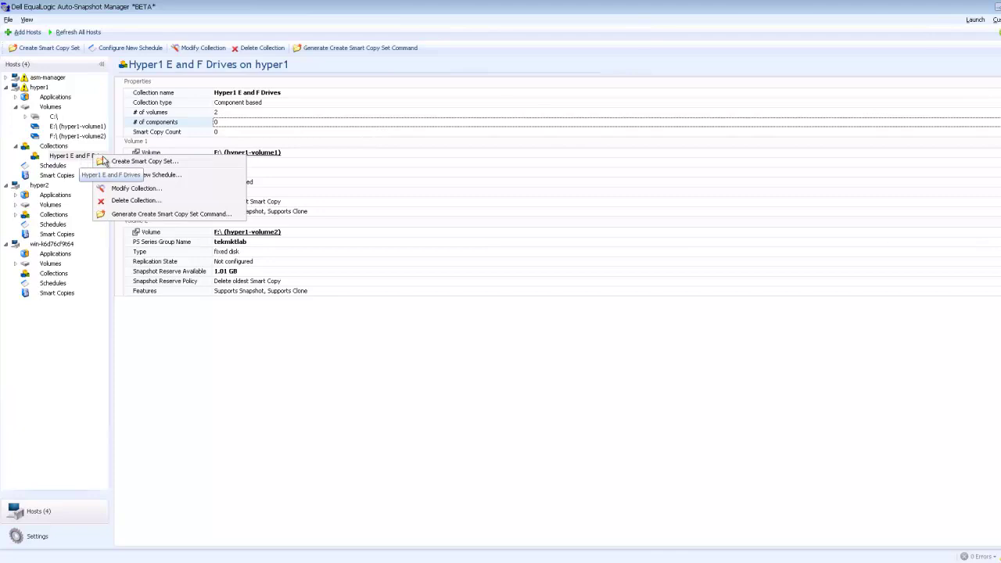
{"action": "left_click", "coordinate": [156, 162]}
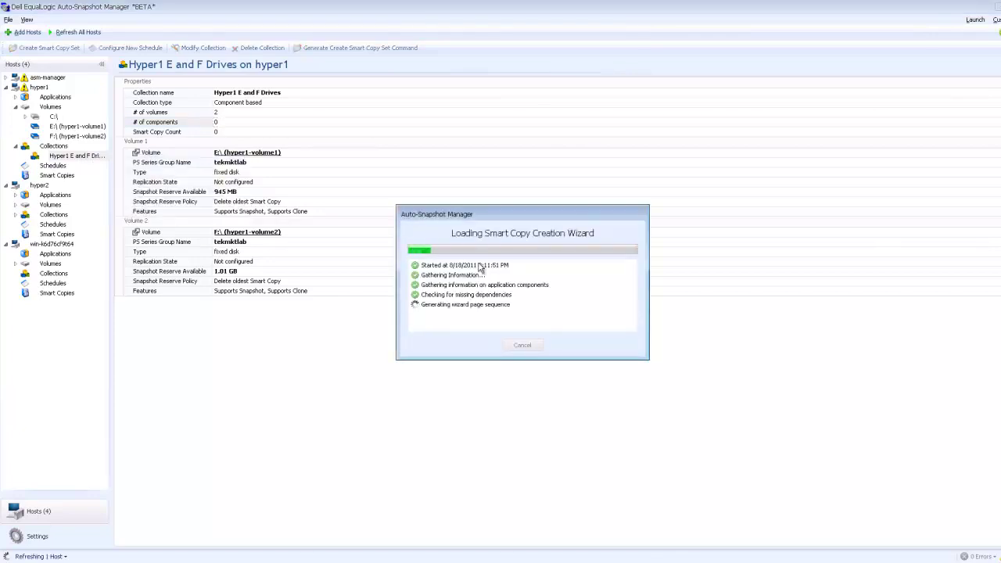
{"action": "left_click", "coordinate": [617, 389]}
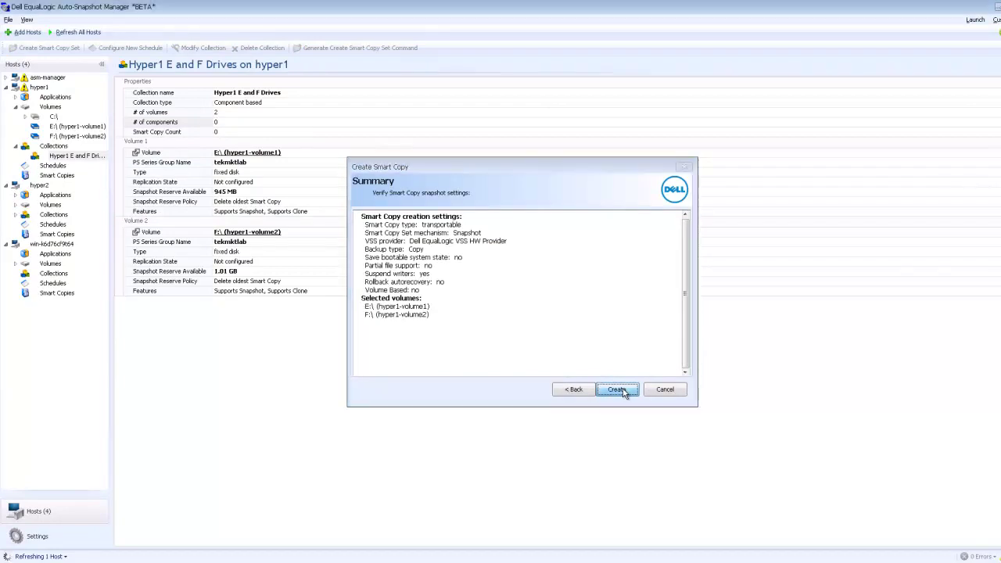
{"action": "left_click", "coordinate": [618, 389]}
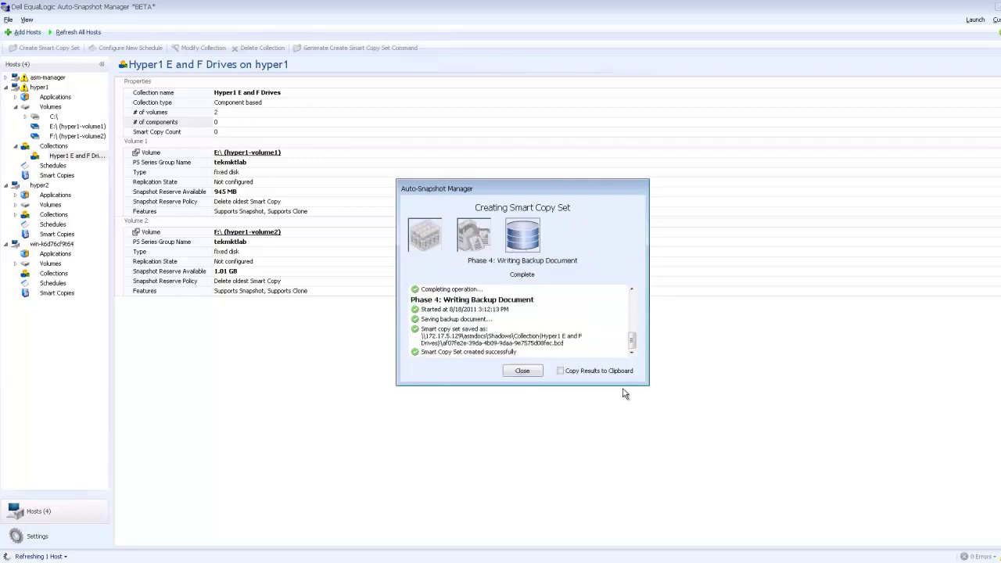
{"action": "left_click", "coordinate": [520, 372]}
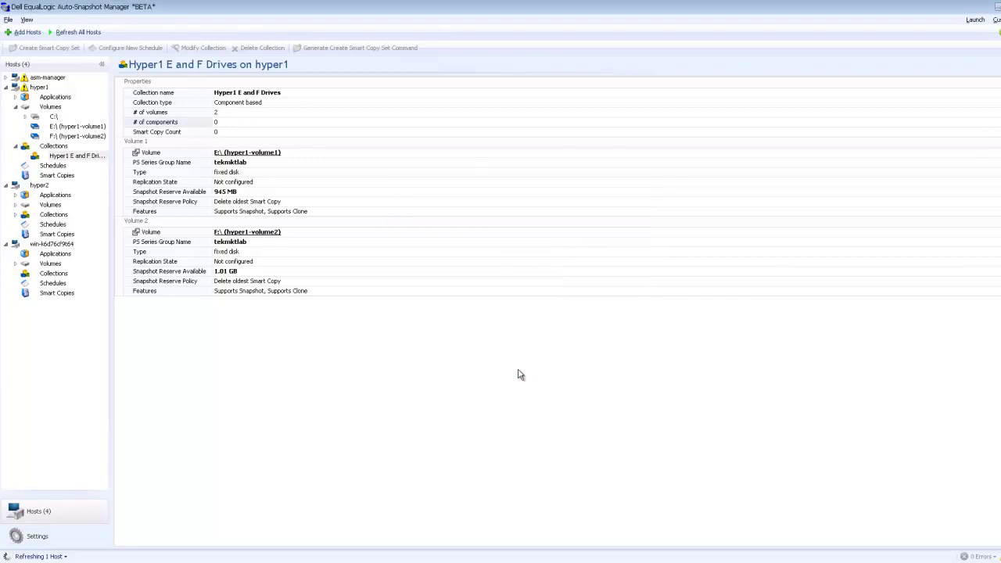
Expand the Hyper1 E and F Drives entry under hyper1's Smart Copies and display its Smart Copy's properties
{"action": "left_click", "coordinate": [38, 185]}
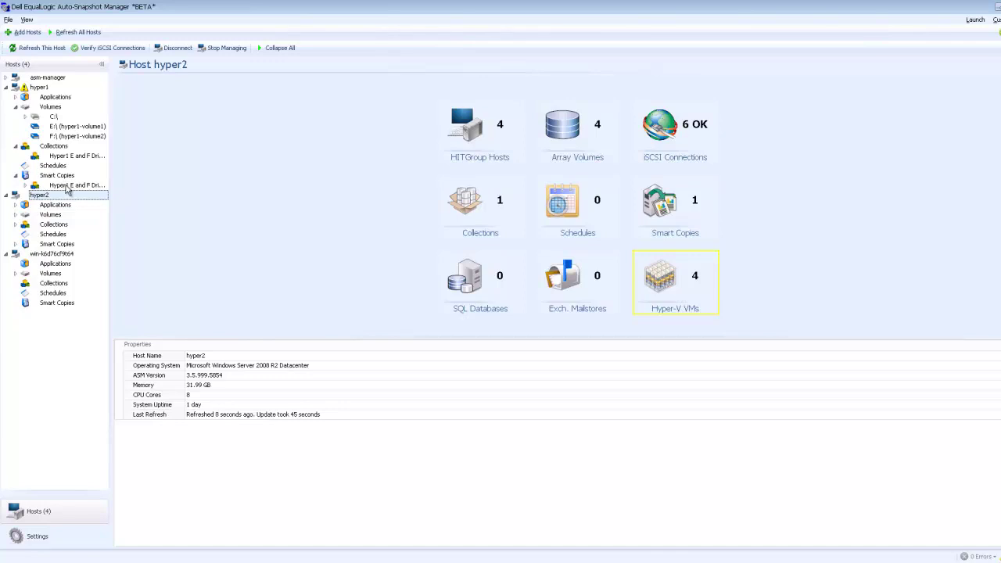
{"action": "left_click", "coordinate": [26, 186]}
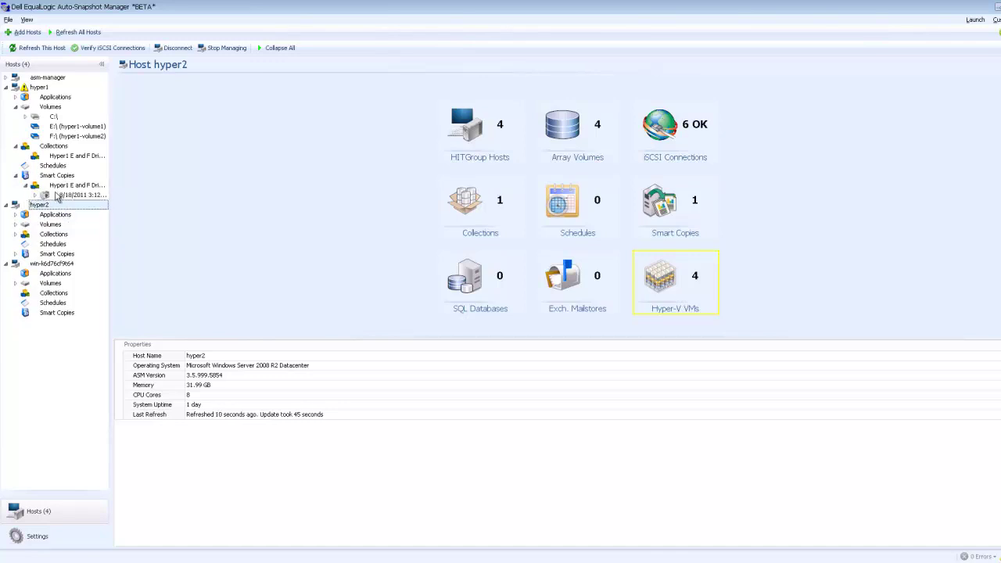
{"action": "left_click", "coordinate": [72, 196]}
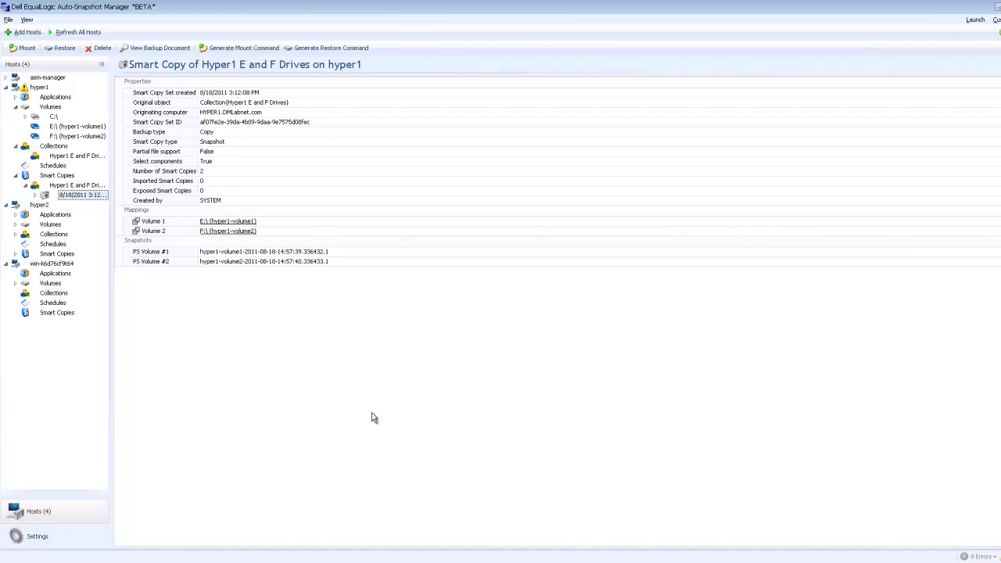
Configure a new daily schedule named Hyper1_E_and_F_Drives for the collection, starting 3:24 PM on August 18, 2011, with a minute-based repeat over 24 hours
{"action": "right_click", "coordinate": [58, 158]}
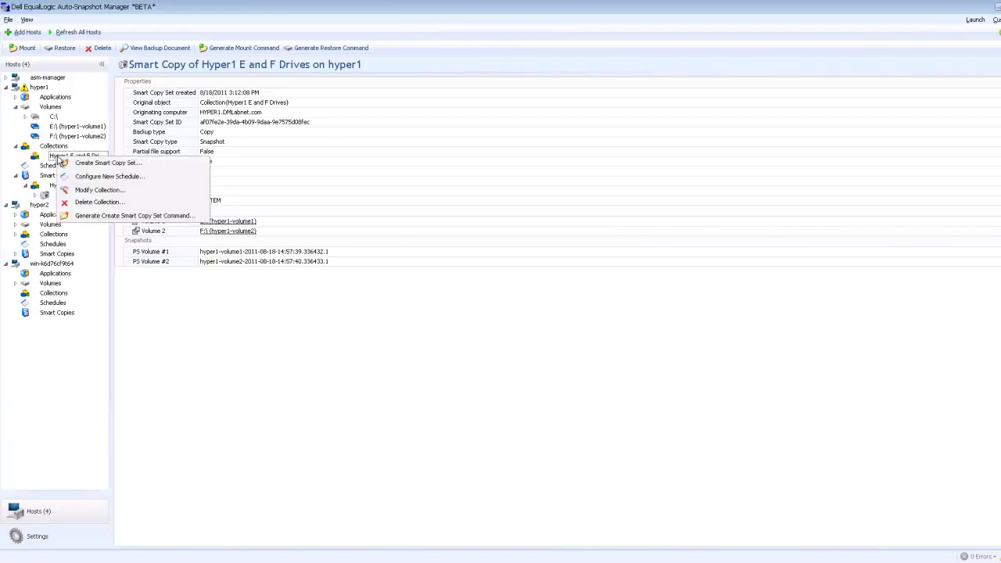
{"action": "left_click", "coordinate": [106, 178]}
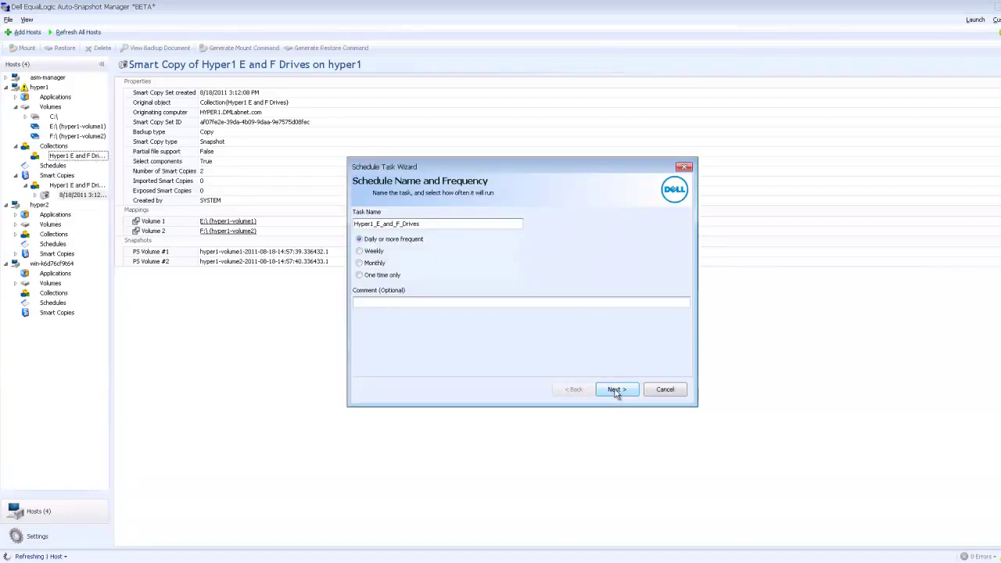
{"action": "left_click", "coordinate": [616, 390]}
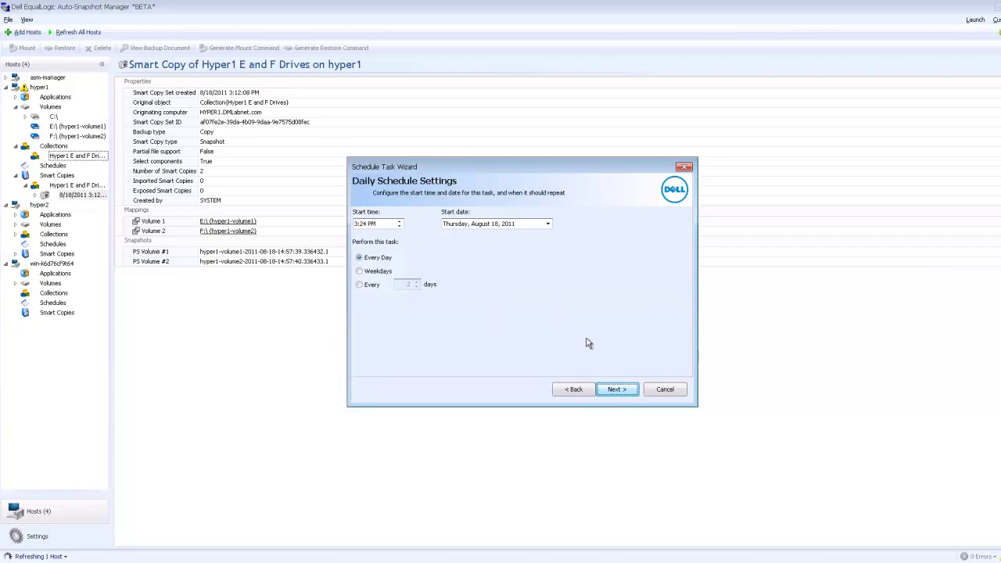
{"action": "left_click", "coordinate": [620, 395]}
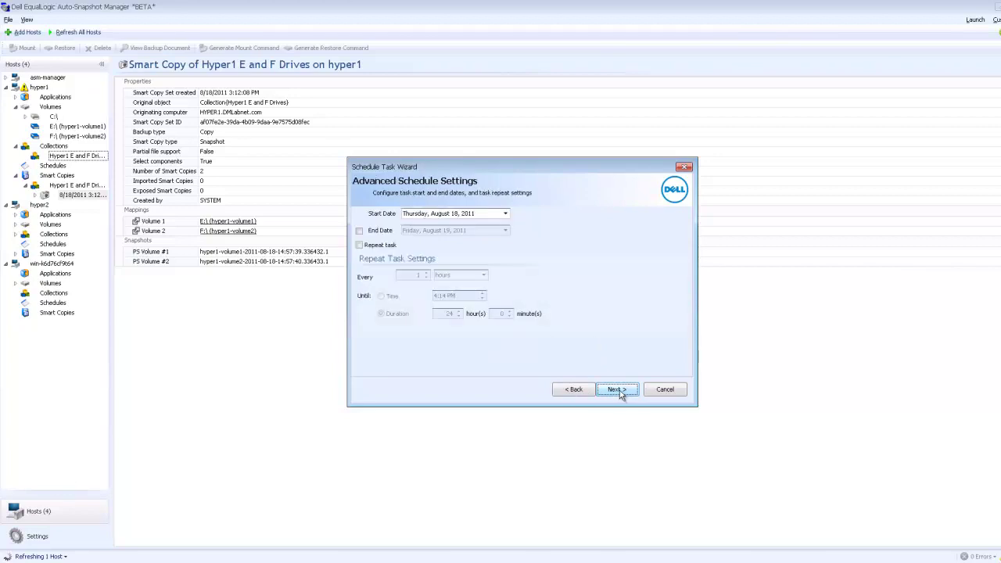
{"action": "left_click", "coordinate": [360, 246]}
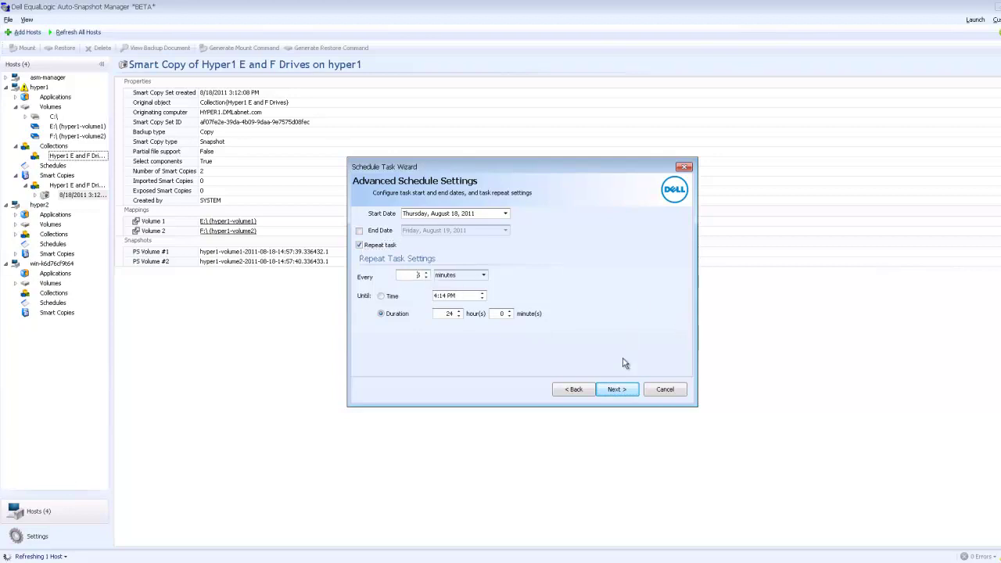
Set the schedule to take Snapshot Smart Copies, run it as the specified user with the account password, and create it
{"action": "left_click", "coordinate": [618, 391]}
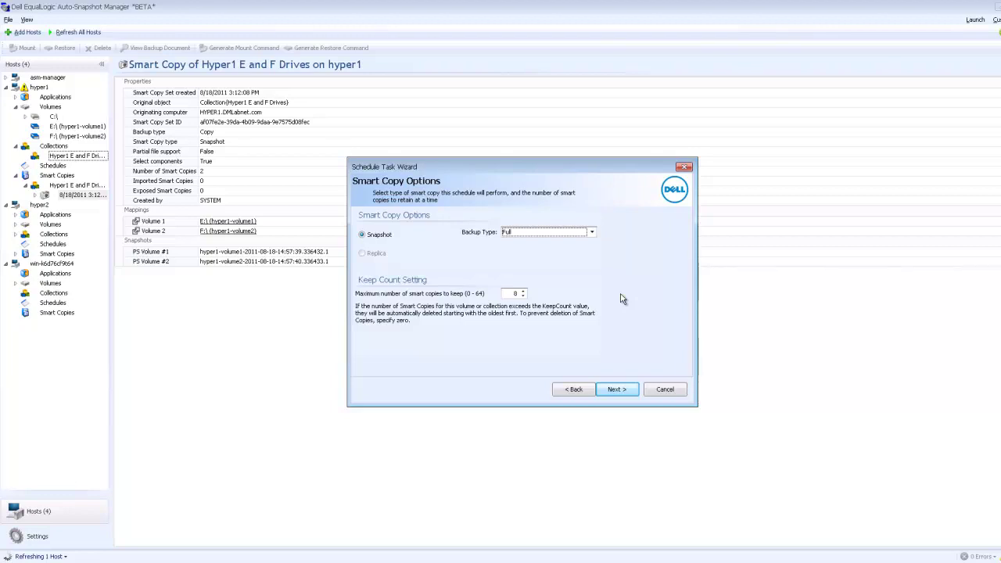
{"action": "left_click", "coordinate": [615, 389]}
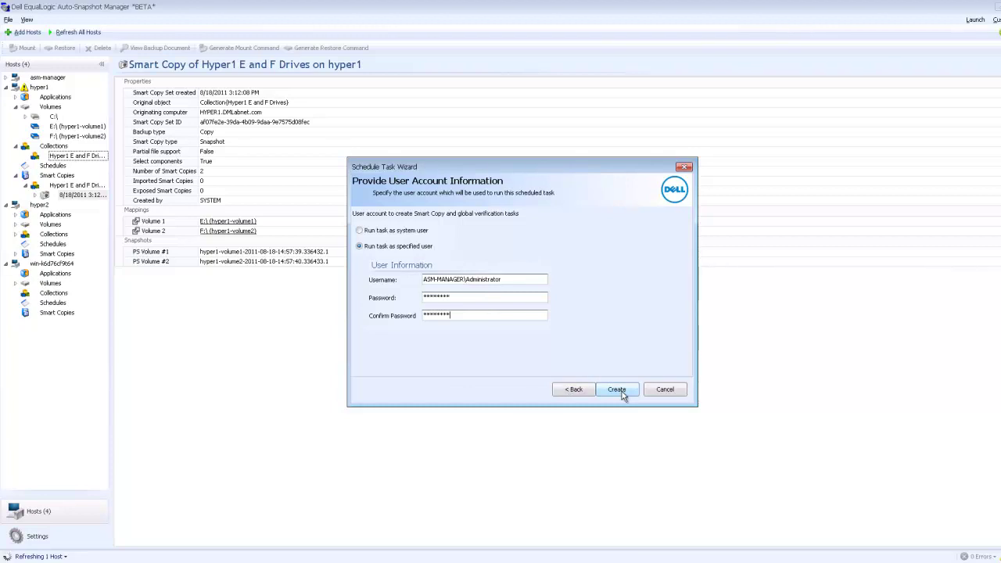
{"action": "left_click", "coordinate": [617, 389]}
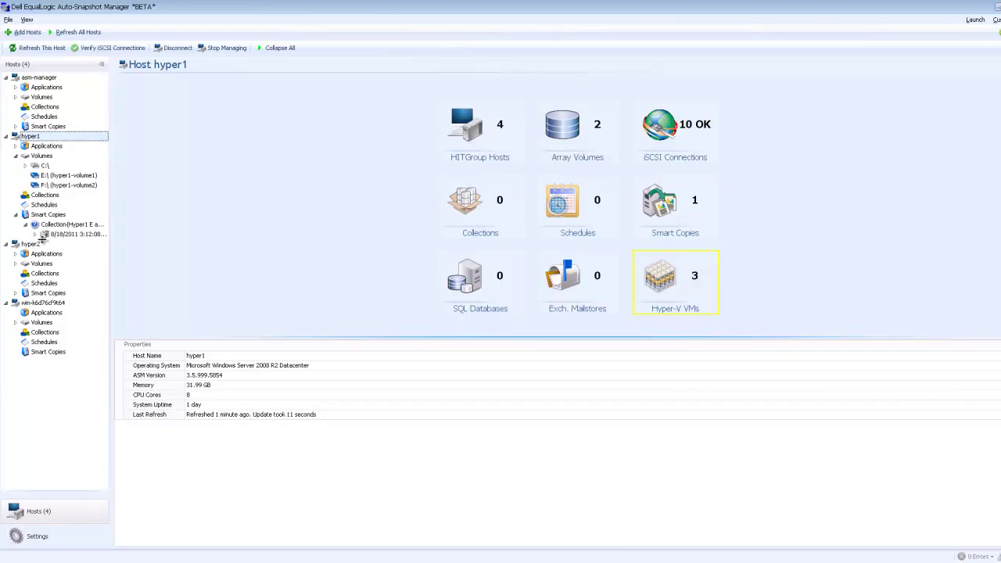
Mount the collection's 8/18/2011 3:12:08 PM Smart Copy read-only on hyper1, assigning G:\ to the E:\ volume and H:\ to the F:\ volume
{"action": "left_click", "coordinate": [36, 235]}
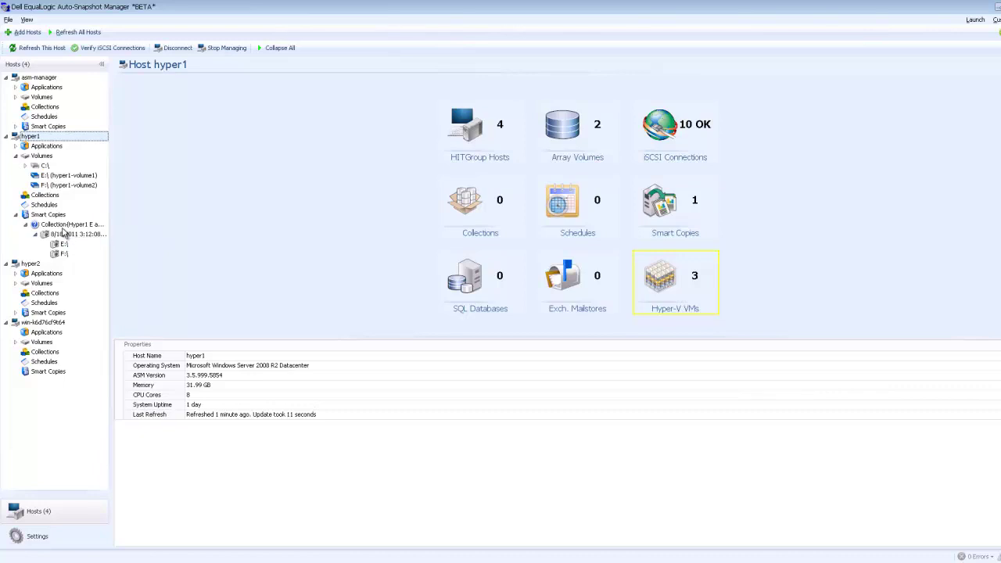
{"action": "right_click", "coordinate": [67, 235]}
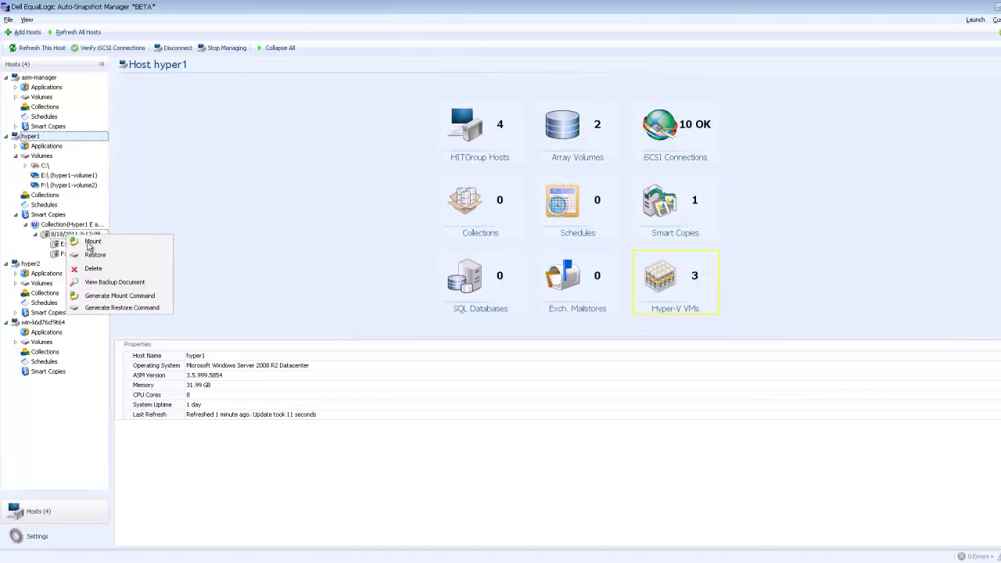
{"action": "left_click", "coordinate": [90, 244]}
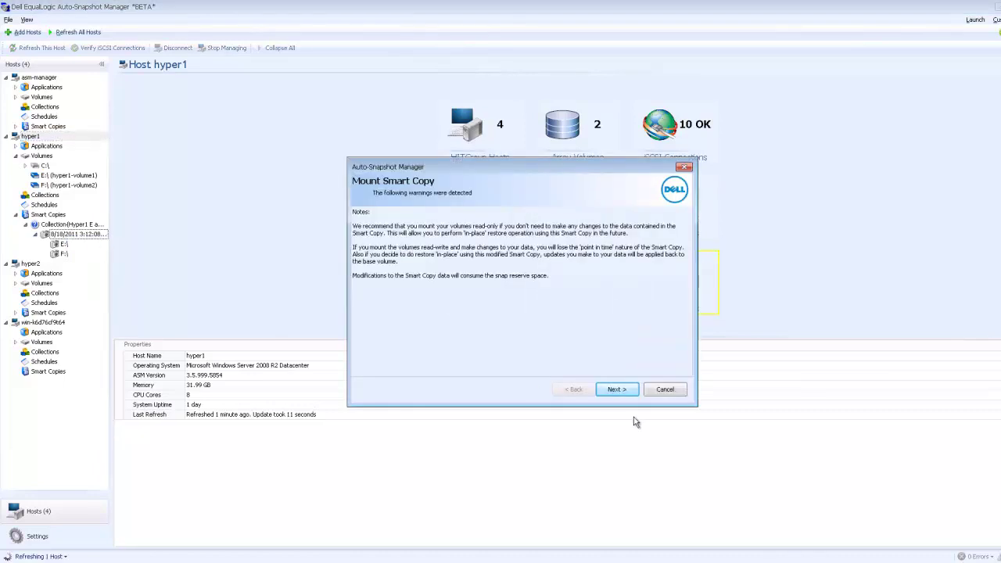
{"action": "left_click", "coordinate": [628, 390]}
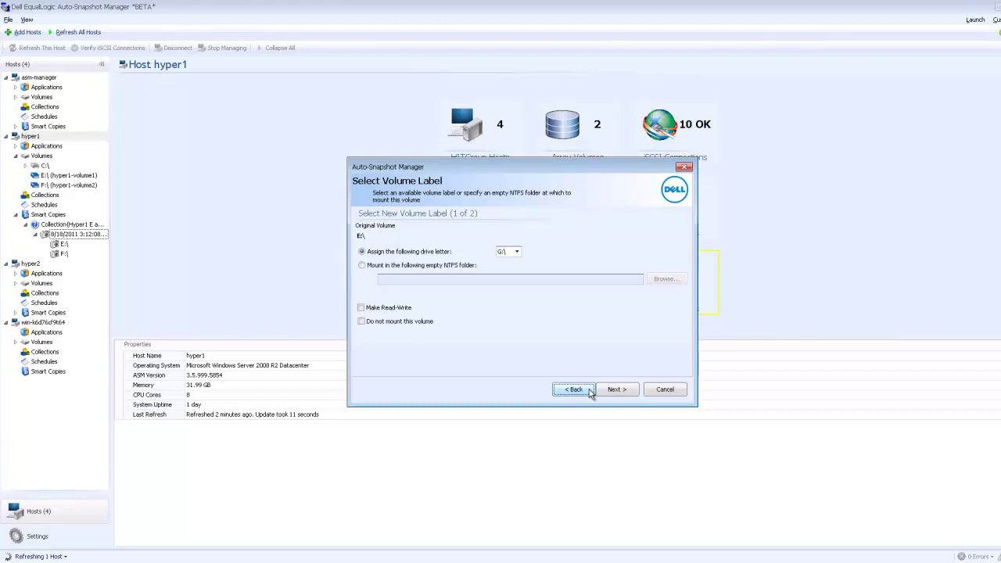
{"action": "left_click", "coordinate": [615, 390]}
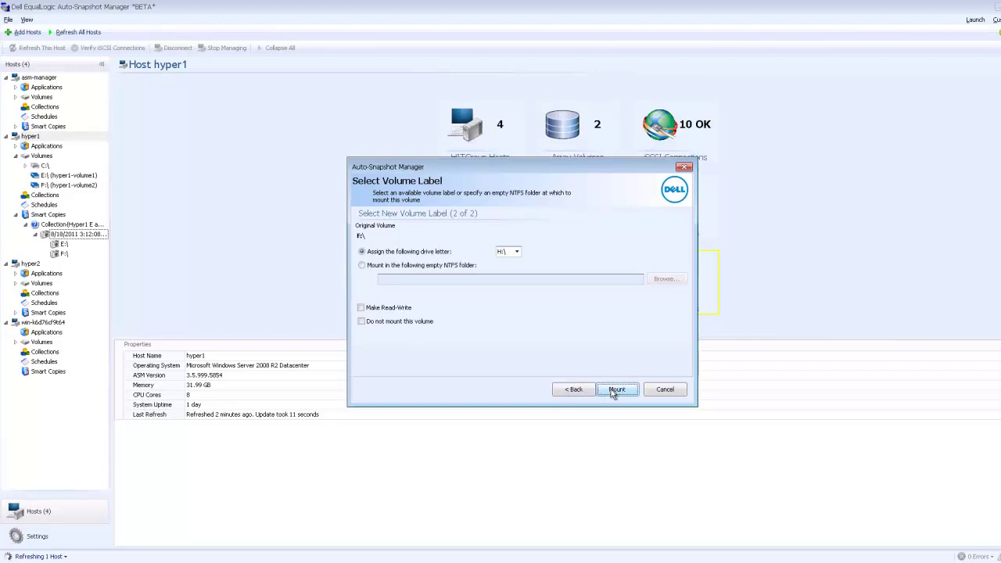
{"action": "left_click", "coordinate": [614, 392]}
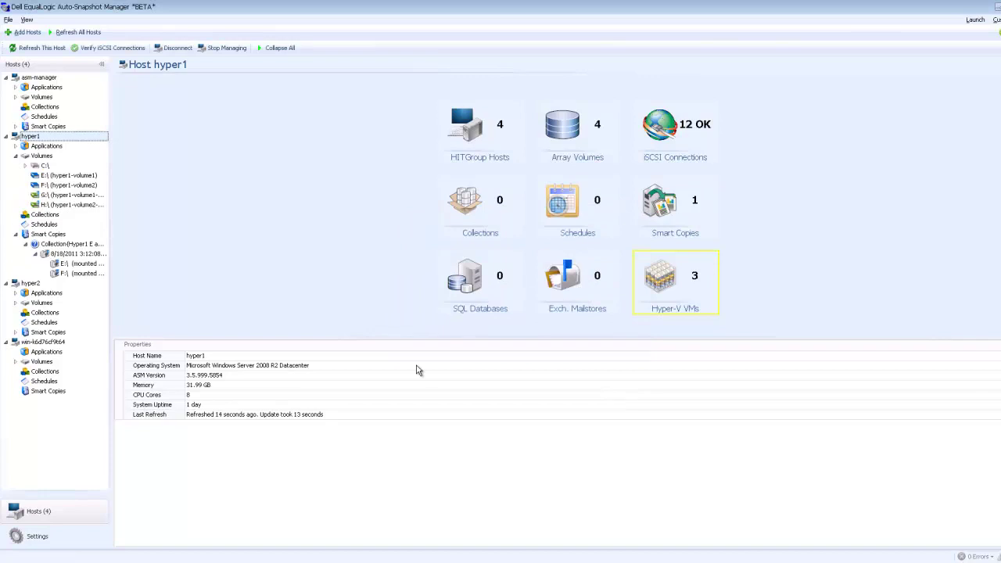
Review hyper1's volumes overview and the properties of the mounted Smart Copy volumes G:\ and H:\
{"action": "left_click", "coordinate": [43, 156]}
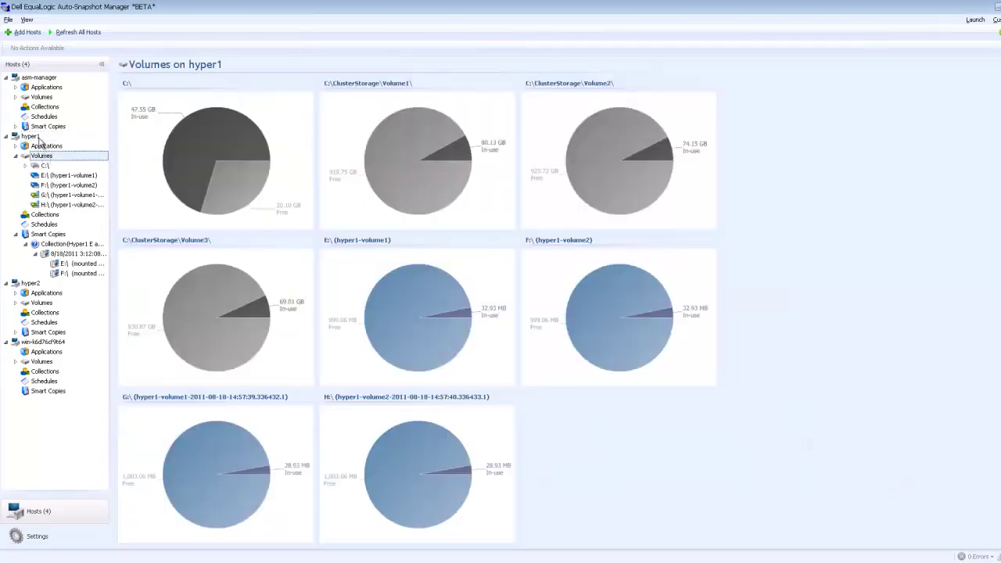
{"action": "left_click", "coordinate": [37, 137]}
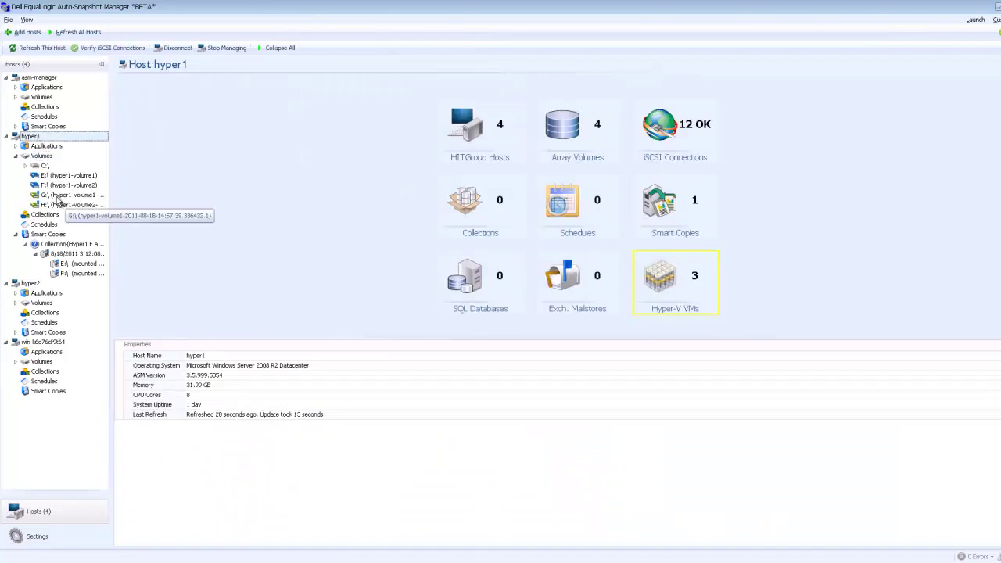
{"action": "left_click", "coordinate": [59, 204]}
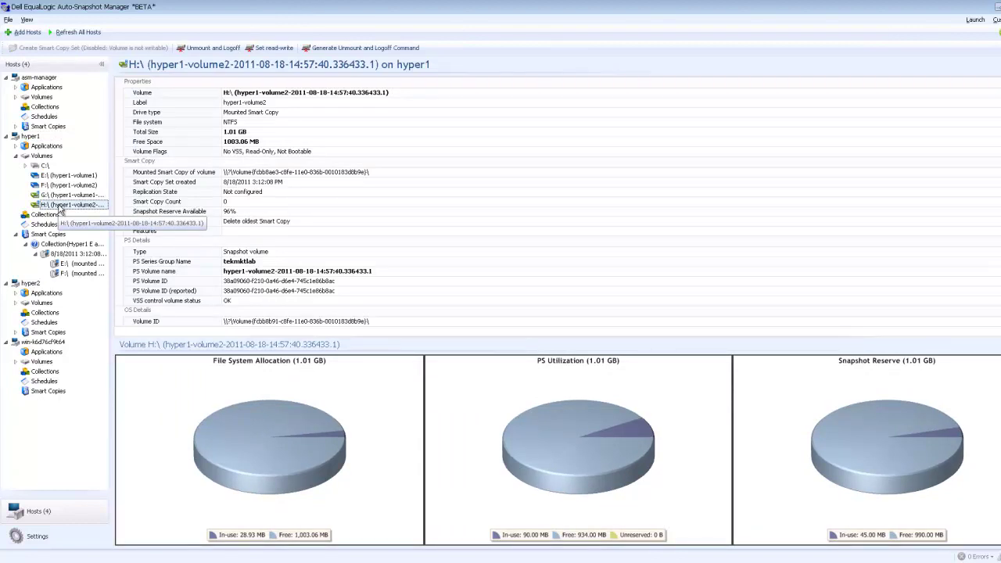
{"action": "left_click", "coordinate": [19, 136]}
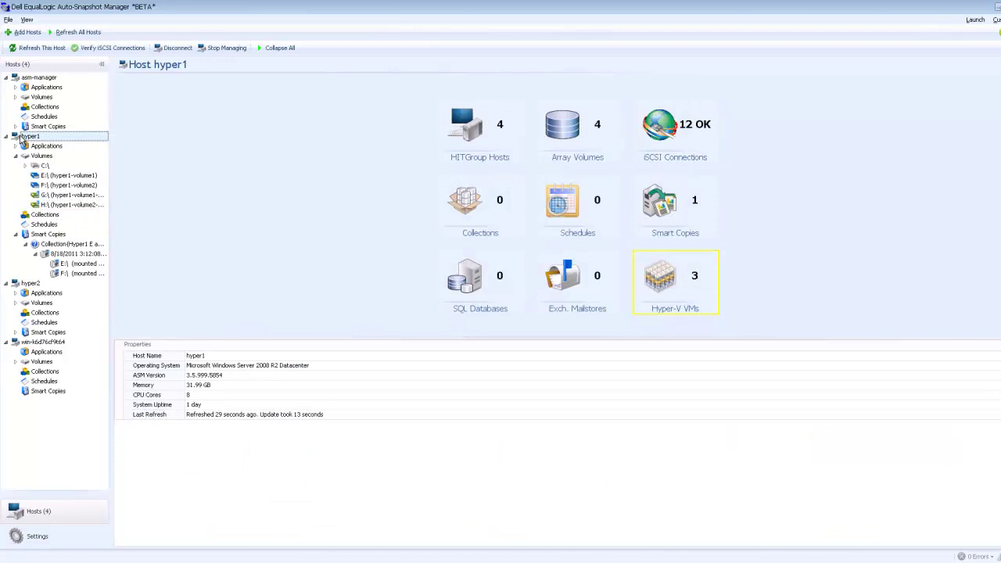
{"action": "left_click", "coordinate": [51, 202]}
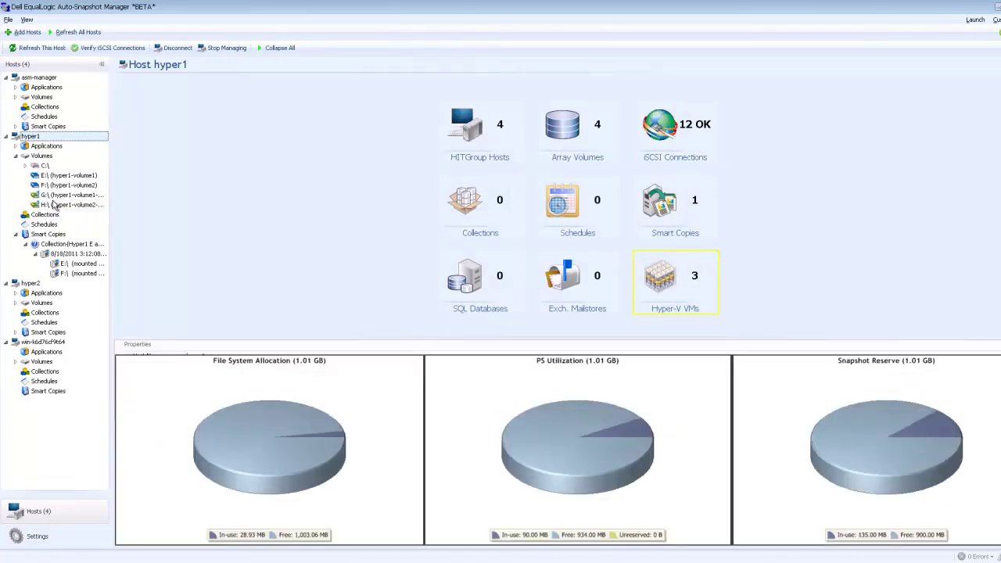
{"action": "left_click", "coordinate": [50, 195]}
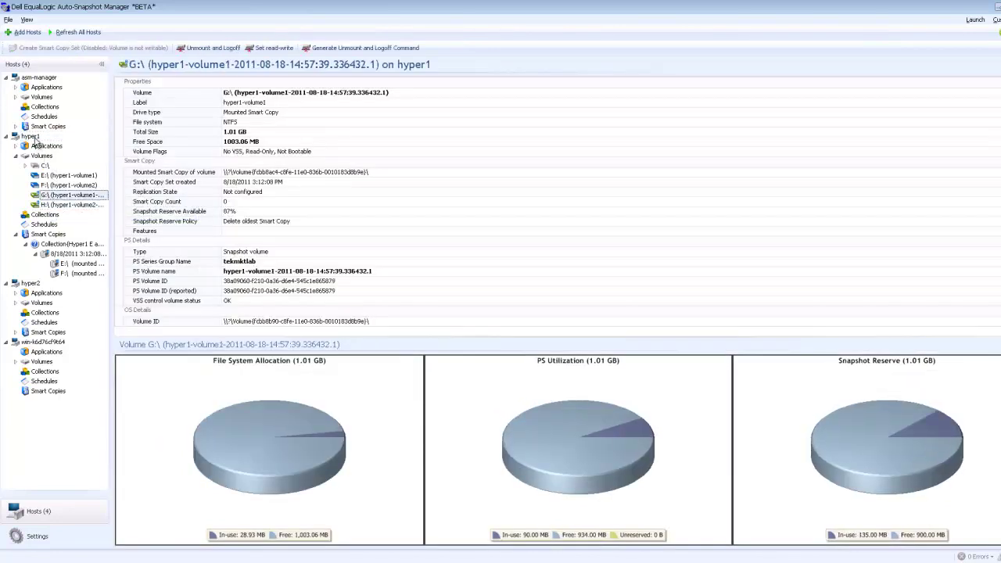
{"action": "left_click", "coordinate": [31, 137]}
{"action": "left_click", "coordinate": [70, 196]}
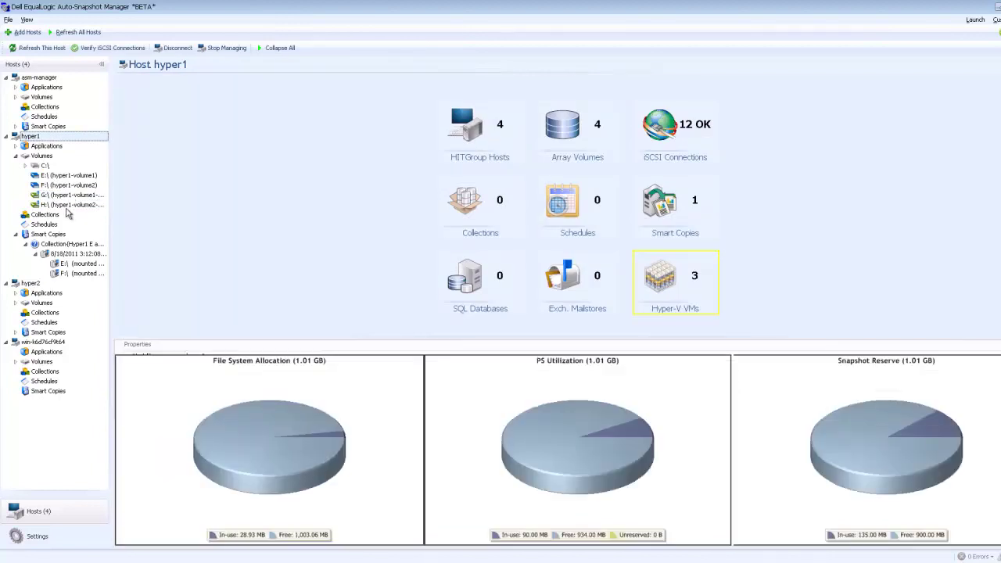
{"action": "left_click", "coordinate": [65, 207]}
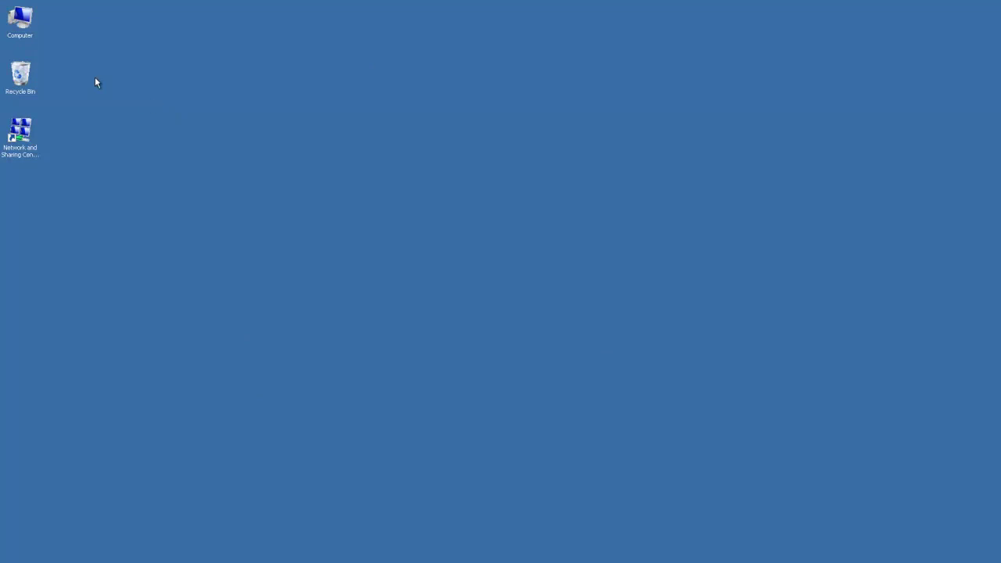
On hyper1's desktop, open Computer and examine drives E:, F:, G: and H:, including the folders on the mounted G: and H: copies
{"action": "double_click", "coordinate": [23, 31]}
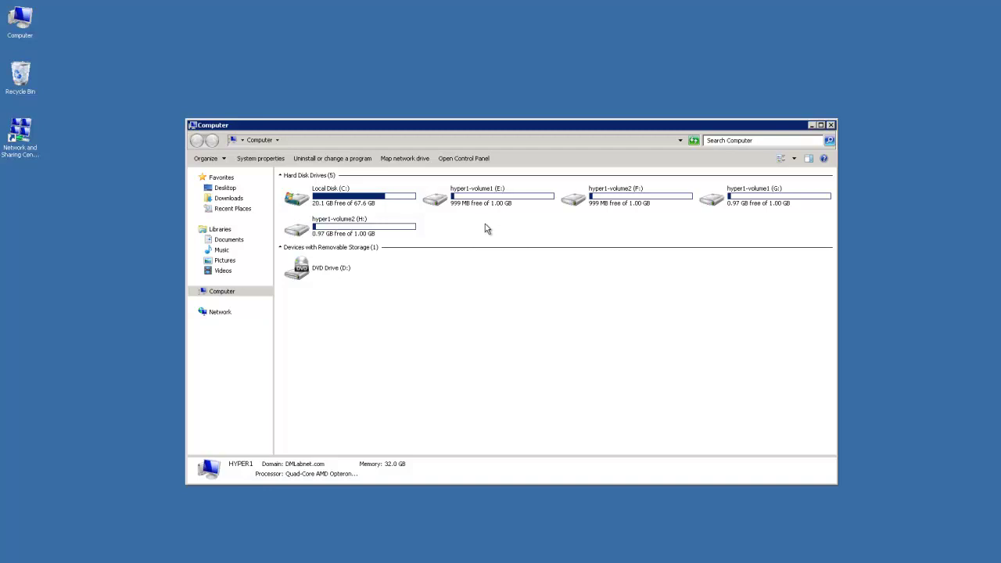
{"action": "left_click", "coordinate": [484, 202]}
{"action": "left_click", "coordinate": [624, 197]}
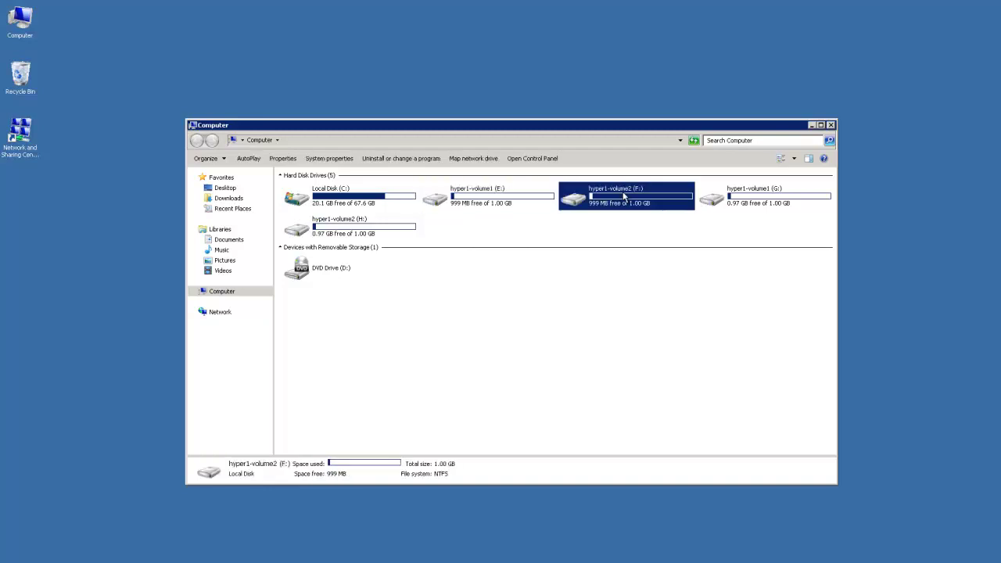
{"action": "left_click", "coordinate": [736, 198]}
{"action": "left_click", "coordinate": [390, 230]}
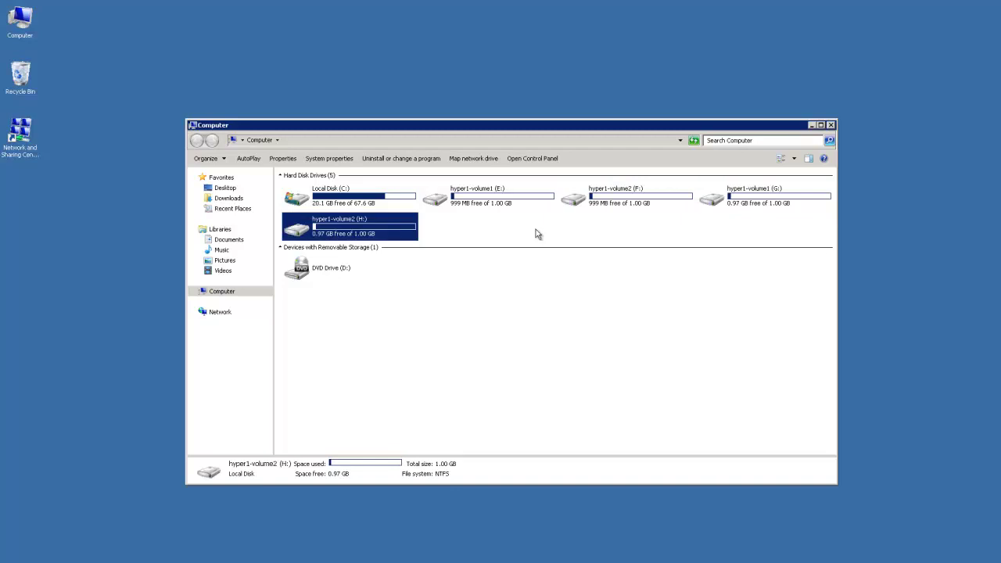
{"action": "double_click", "coordinate": [746, 194]}
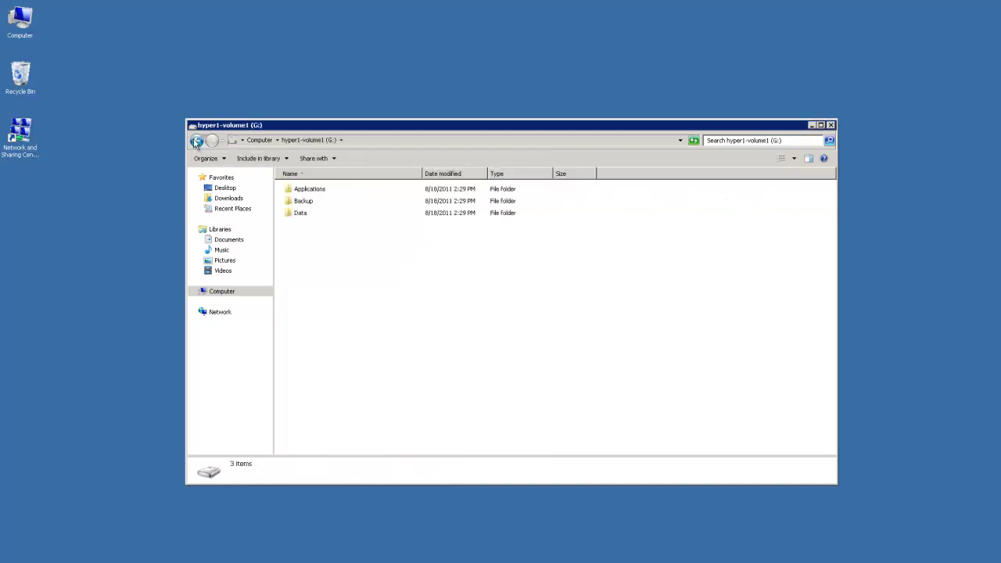
{"action": "left_click", "coordinate": [196, 142]}
{"action": "double_click", "coordinate": [313, 228]}
{"action": "left_click", "coordinate": [197, 141]}
Delete all folders from the hyper1-volume1 (E:) drive to the Recycle Bin
{"action": "double_click", "coordinate": [469, 195]}
{"action": "key", "text": "ctrl+a"}
{"action": "key", "text": "Delete"}
{"action": "left_click", "coordinate": [580, 294]}
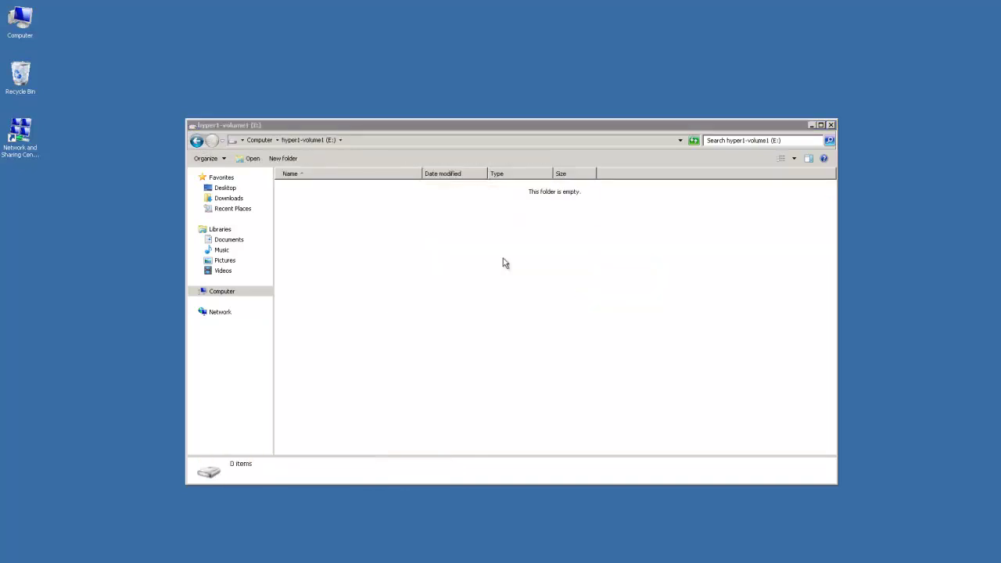
Delete the Documents, Shared and Users folders from hyper1-volume2 (F:), and check the contents of both E: and F:
{"action": "left_click", "coordinate": [197, 141]}
{"action": "double_click", "coordinate": [605, 202]}
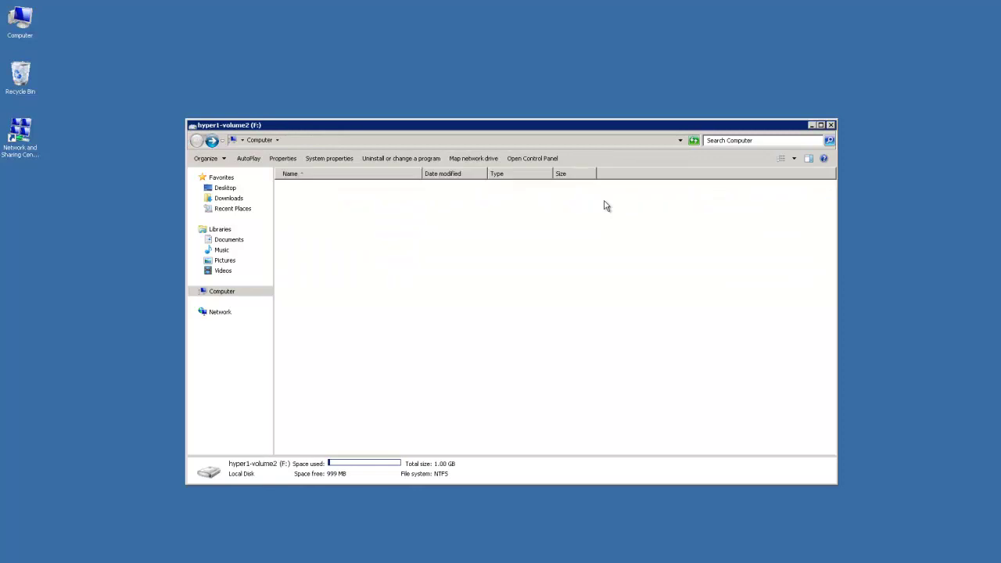
{"action": "key", "text": "ctrl+a"}
{"action": "key", "text": "Delete"}
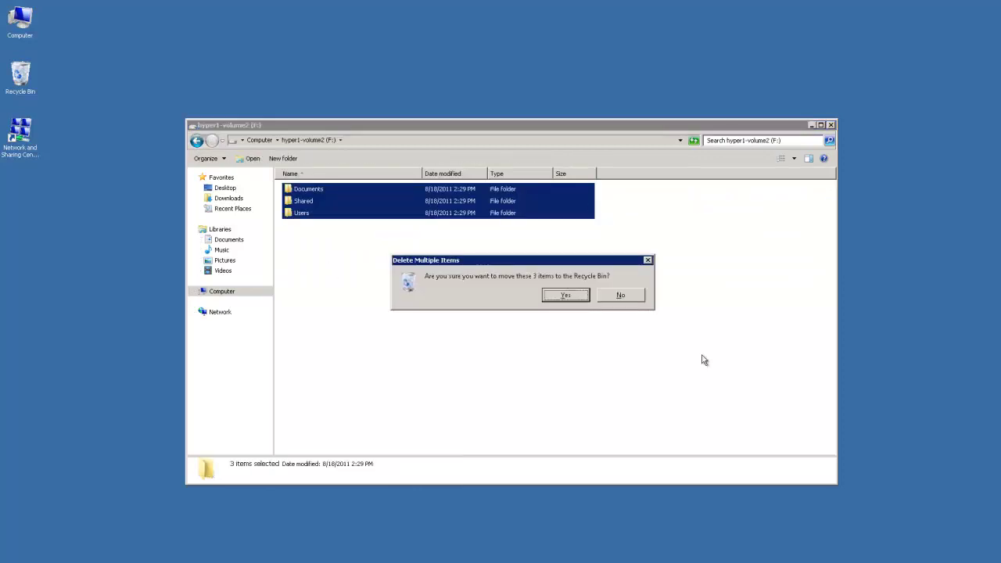
{"action": "left_click", "coordinate": [574, 297]}
{"action": "left_click", "coordinate": [196, 141]}
{"action": "double_click", "coordinate": [432, 195]}
{"action": "left_click", "coordinate": [196, 141]}
{"action": "double_click", "coordinate": [621, 196]}
Copy the Applications, Backup and Data folders from the mounted Smart Copy on G: to the E: drive
{"action": "left_click", "coordinate": [196, 141]}
{"action": "double_click", "coordinate": [735, 200]}
{"action": "key", "text": "ctrl+a"}
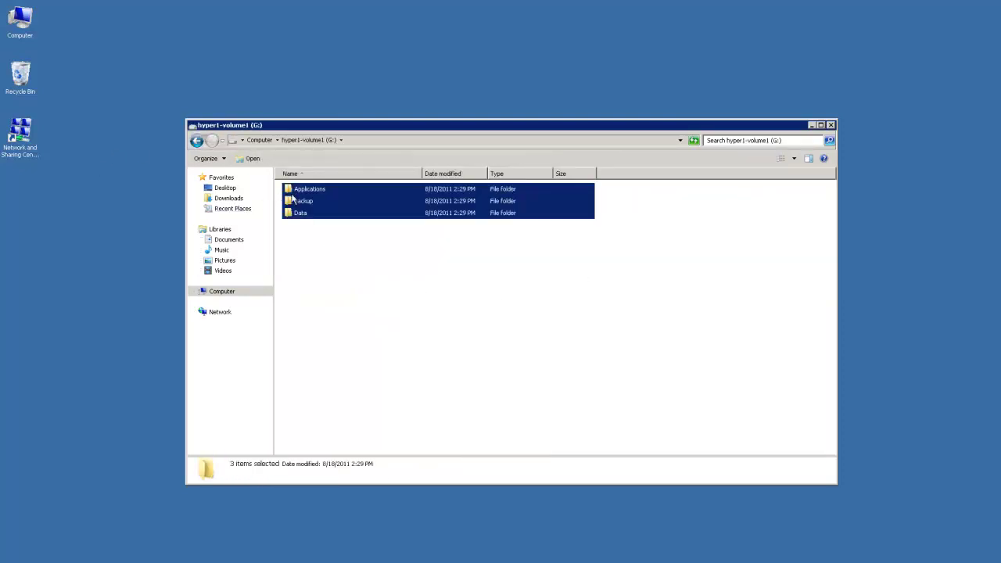
{"action": "right_click", "coordinate": [294, 195]}
{"action": "left_click", "coordinate": [322, 238]}
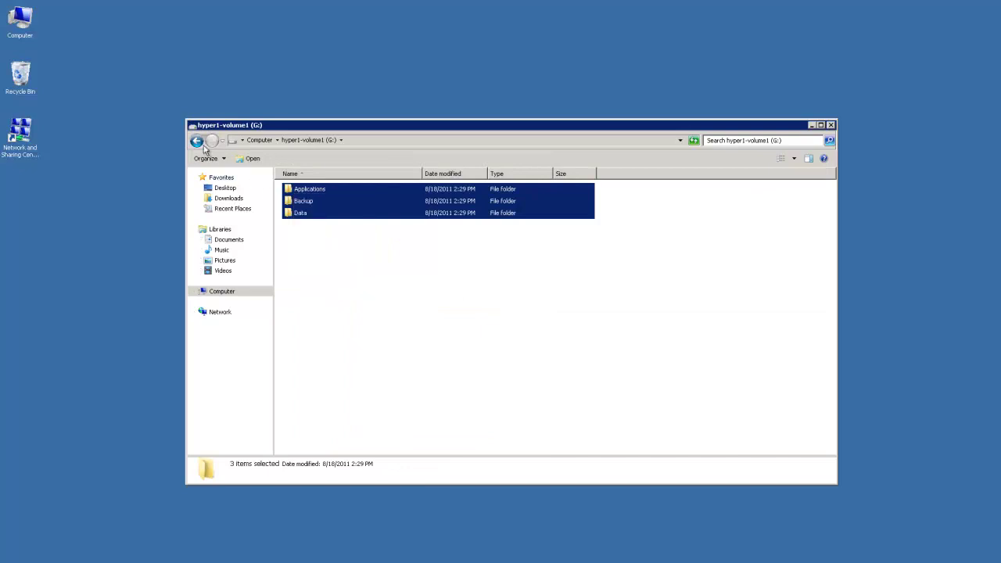
{"action": "left_click", "coordinate": [196, 142]}
{"action": "double_click", "coordinate": [484, 197]}
{"action": "right_click", "coordinate": [464, 263]}
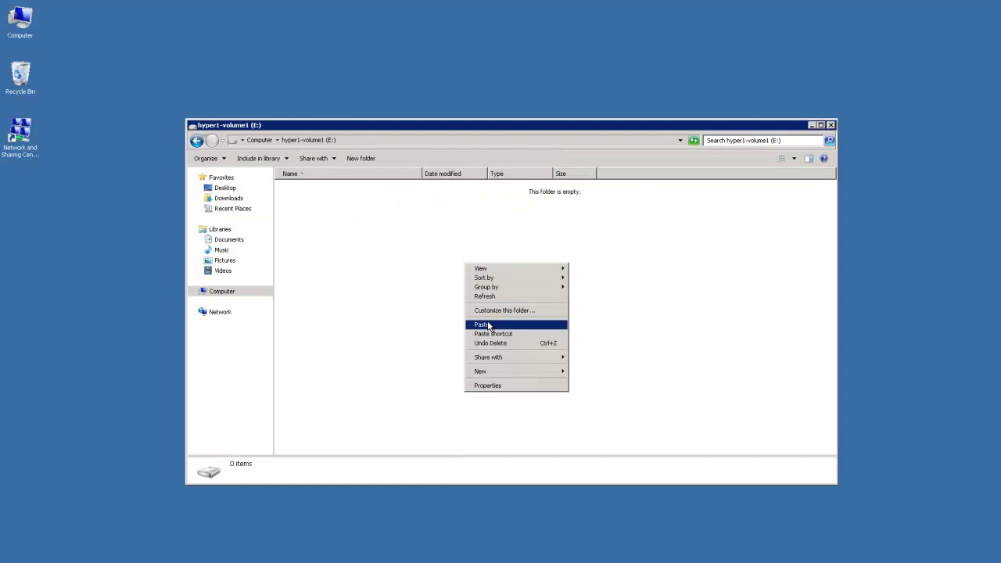
{"action": "left_click", "coordinate": [491, 326]}
Copy the Documents, Shared and Users folders from the mounted Smart Copy on H: to the F: drive
{"action": "left_click", "coordinate": [197, 142]}
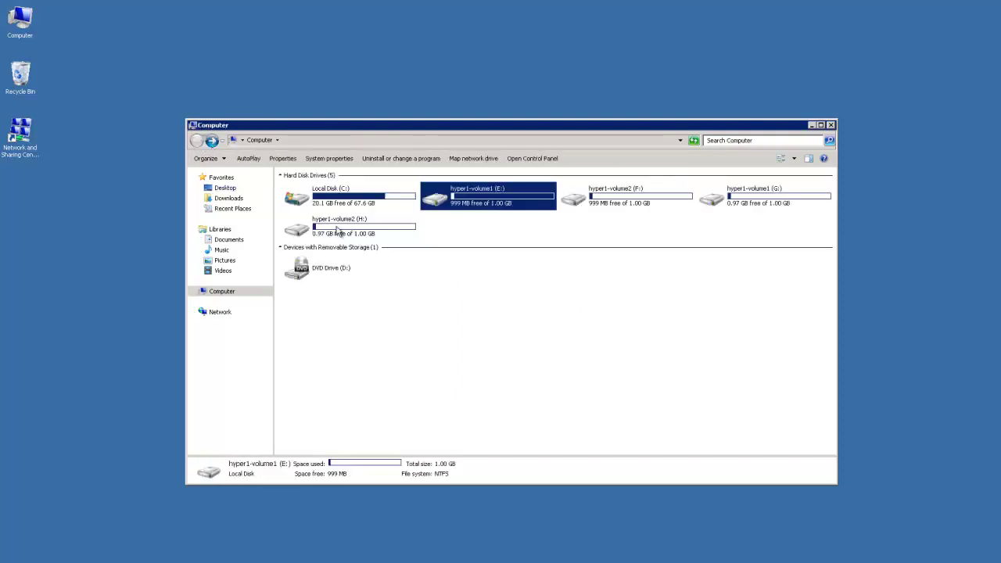
{"action": "double_click", "coordinate": [336, 226]}
{"action": "key", "text": "ctrl+a"}
{"action": "right_click", "coordinate": [313, 201]}
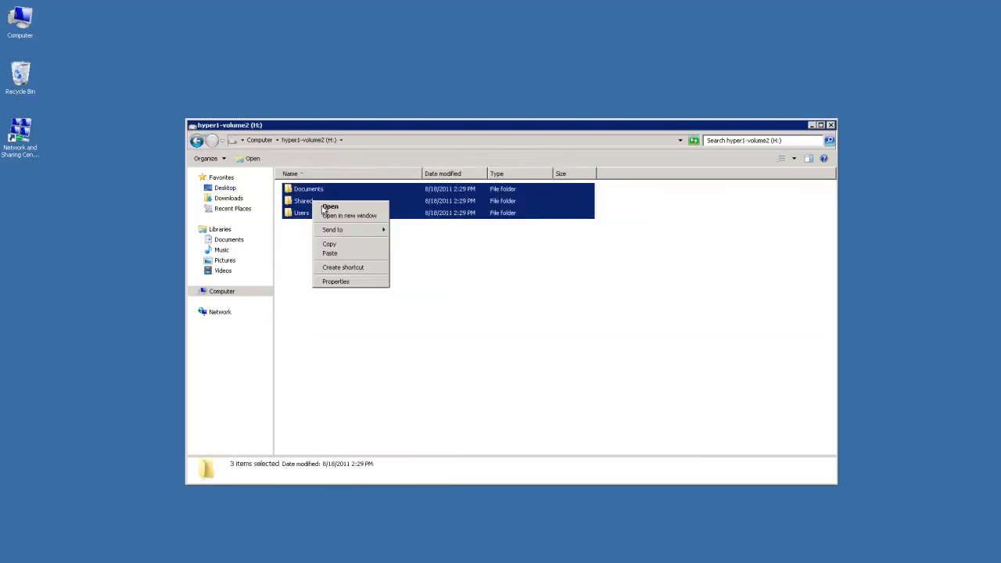
{"action": "left_click", "coordinate": [332, 243]}
{"action": "left_click", "coordinate": [197, 142]}
{"action": "double_click", "coordinate": [614, 194]}
{"action": "right_click", "coordinate": [611, 274]}
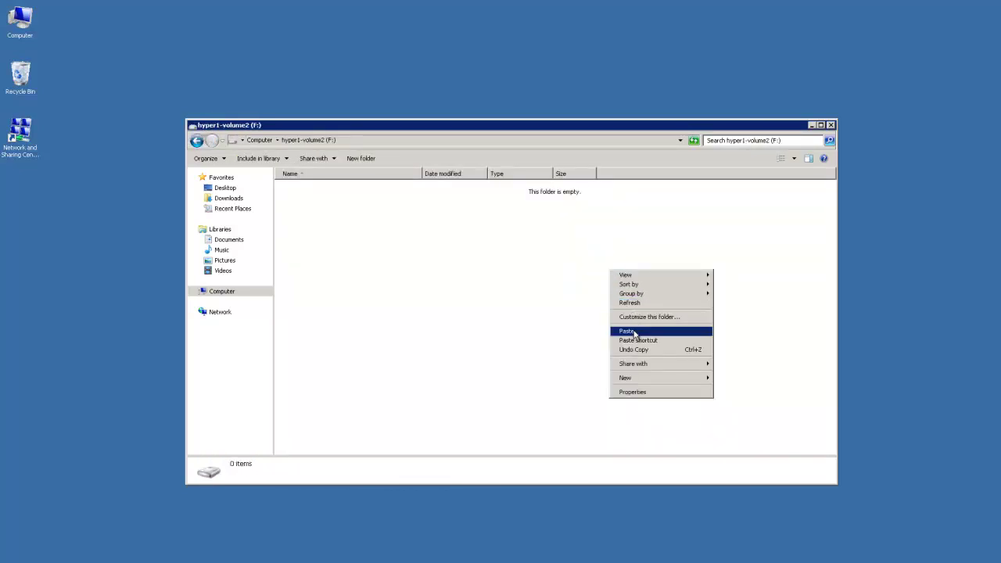
{"action": "left_click", "coordinate": [635, 334]}
Open hyper1-volume1 (E:) and hyper1-volume2 (F:) in turn to check their restored folders
{"action": "left_click", "coordinate": [197, 141]}
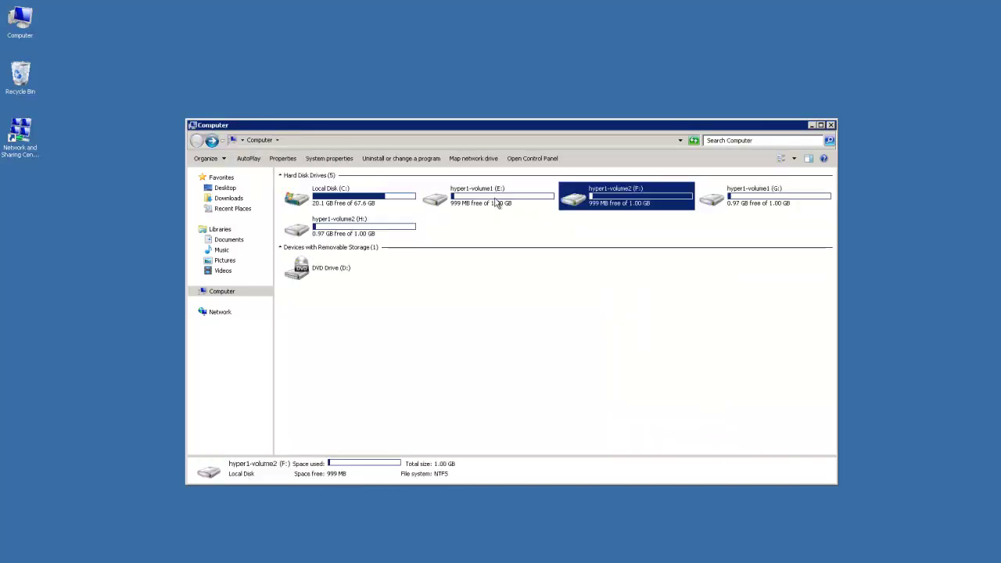
{"action": "key", "text": "Left"}
{"action": "key", "text": "Return"}
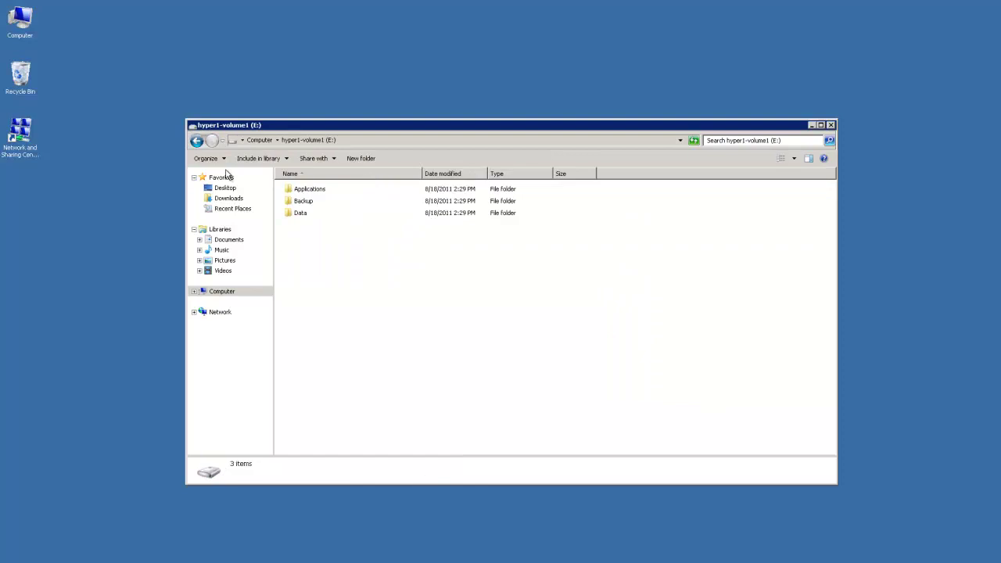
{"action": "left_click", "coordinate": [196, 142]}
{"action": "left_click", "coordinate": [604, 203]}
{"action": "double_click", "coordinate": [604, 204]}
{"action": "left_click", "coordinate": [196, 142]}
{"action": "left_click", "coordinate": [730, 234]}
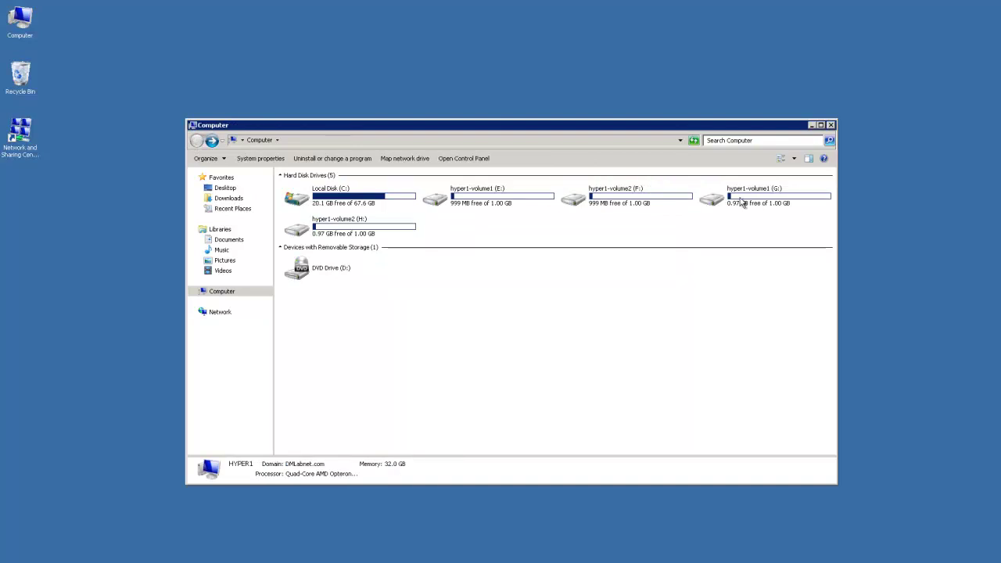
{"action": "left_click", "coordinate": [741, 202]}
{"action": "left_click", "coordinate": [295, 232]}
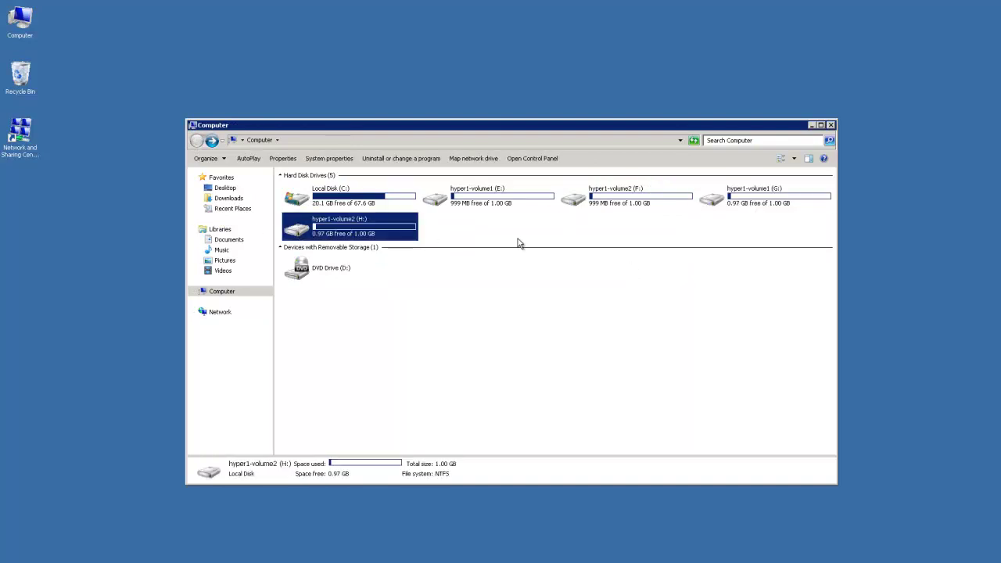
{"action": "left_click", "coordinate": [503, 202]}
{"action": "left_click", "coordinate": [610, 204]}
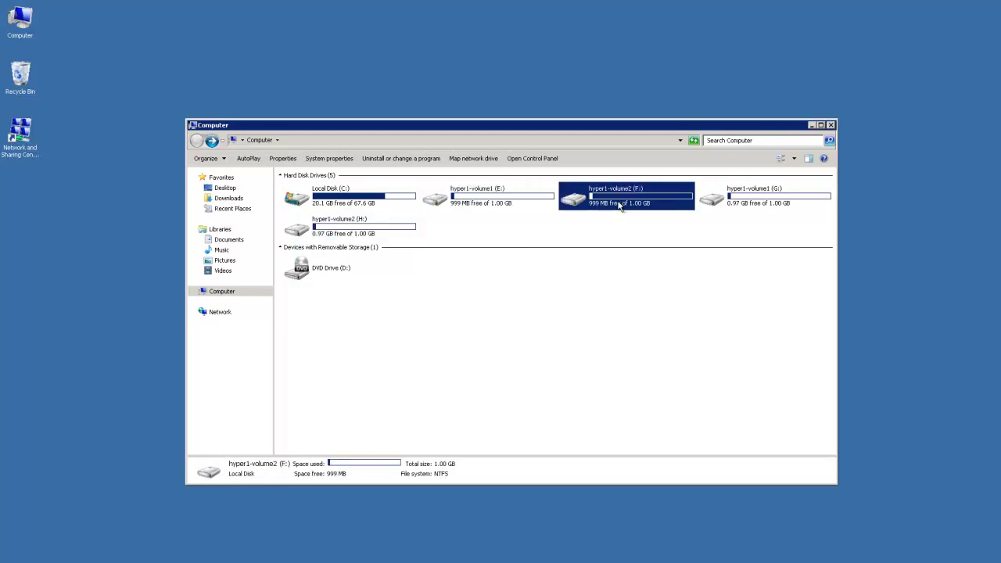
{"action": "left_click", "coordinate": [625, 245]}
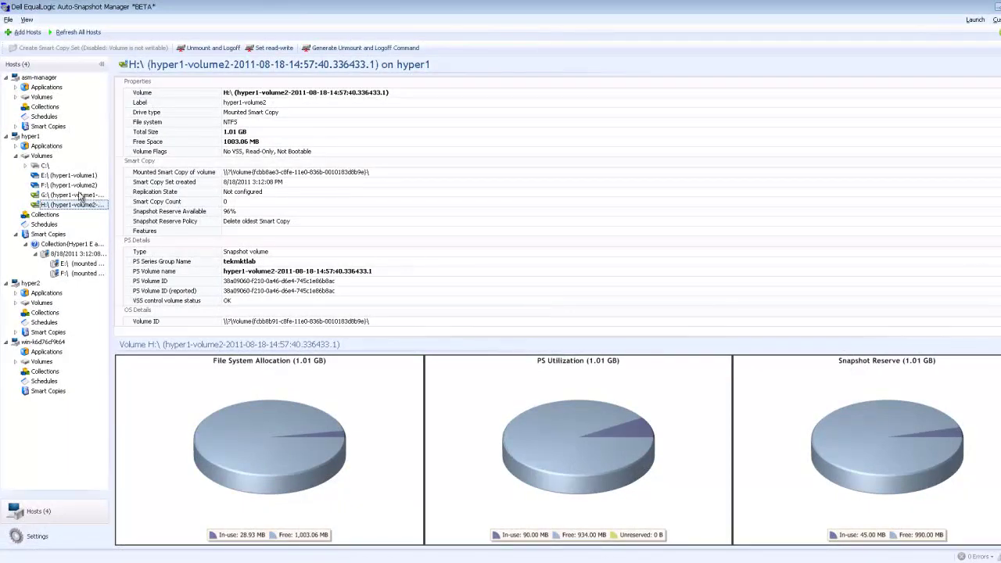
Switch to Auto-Snapshot Manager and unmount and log off hyper1's mounted Smart Copies G:\ and H:\, leaving their deletion option off
{"action": "left_click", "coordinate": [29, 136]}
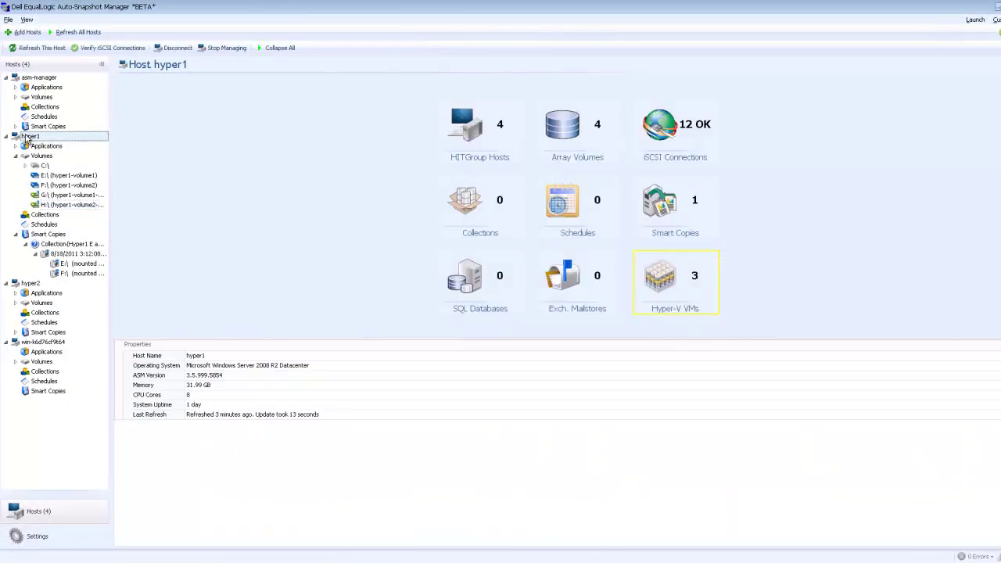
{"action": "left_click", "coordinate": [39, 158]}
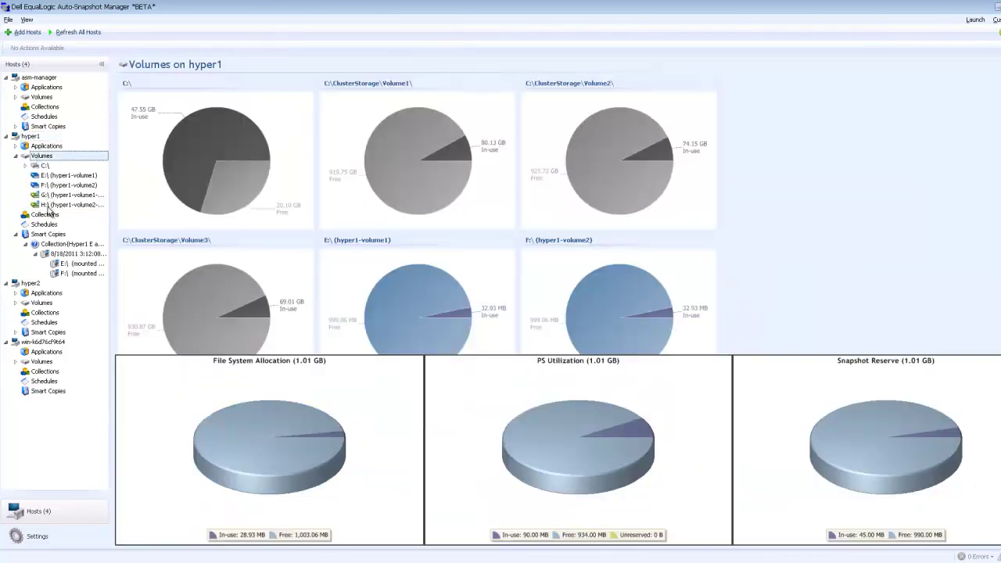
{"action": "left_click", "coordinate": [48, 197]}
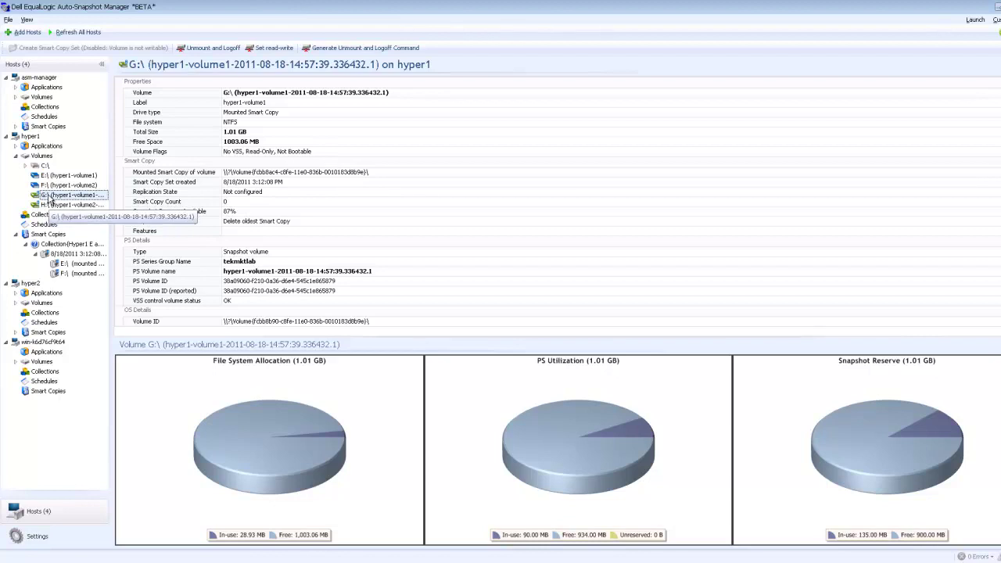
{"action": "left_click", "coordinate": [52, 203]}
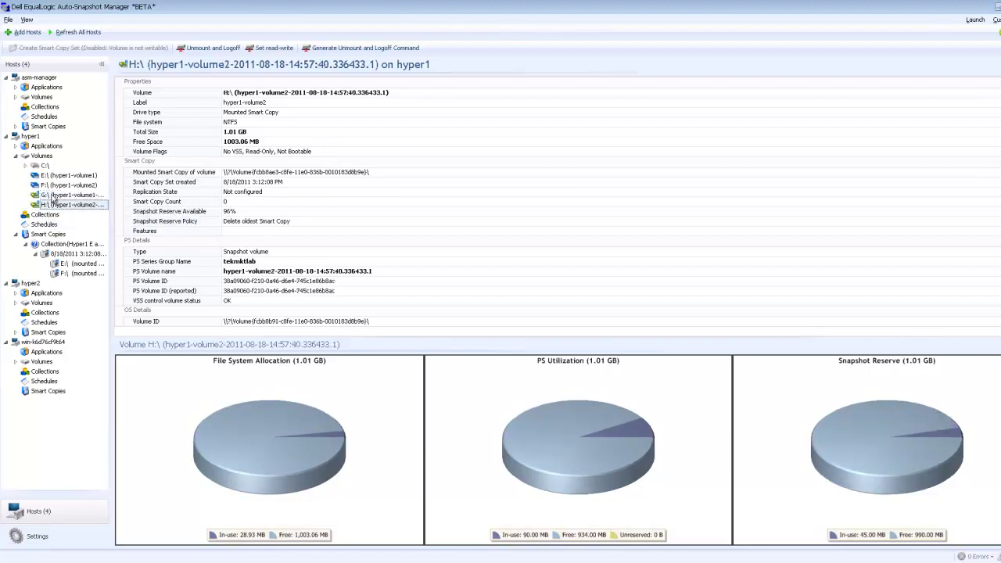
{"action": "right_click", "coordinate": [52, 196]}
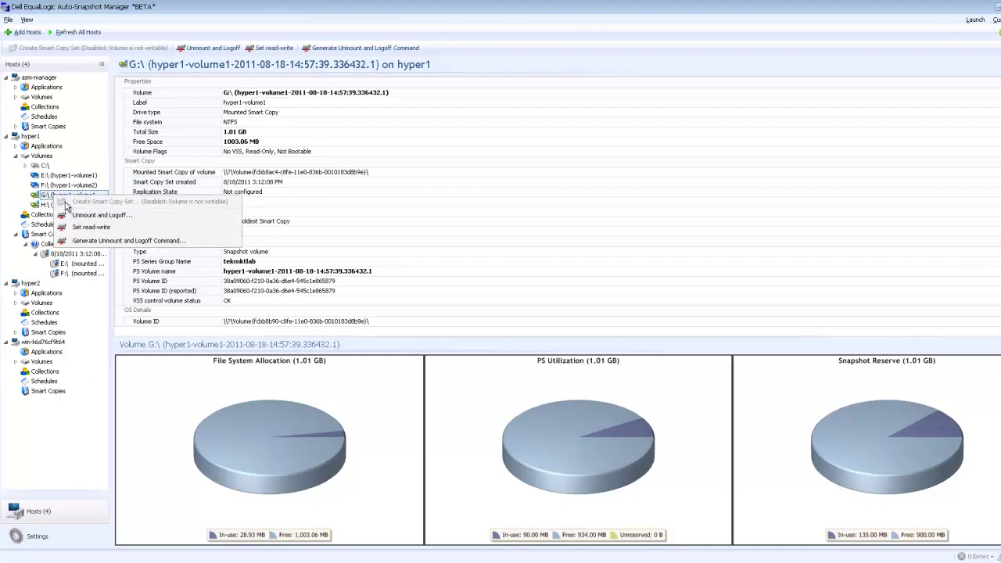
{"action": "left_click", "coordinate": [78, 219]}
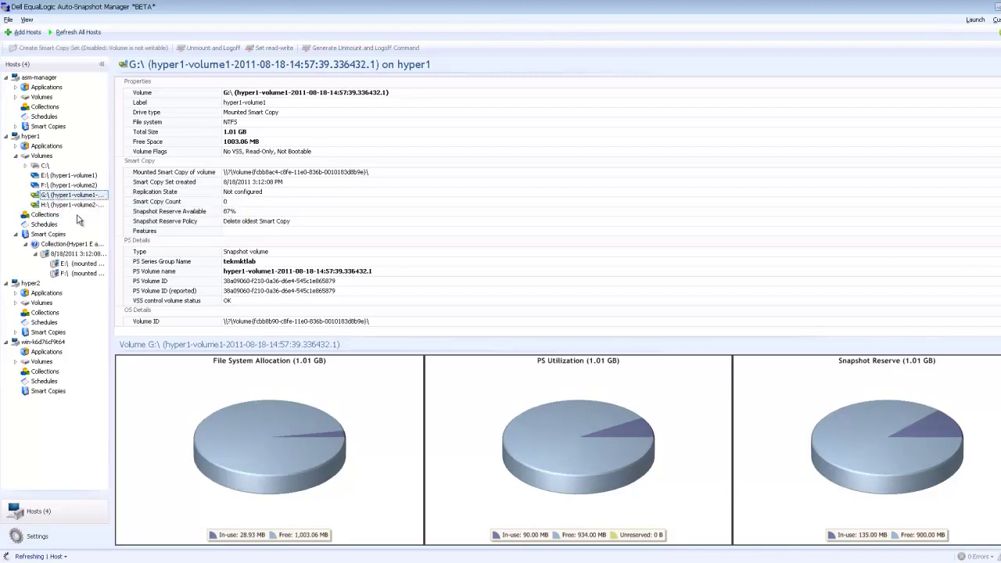
{"action": "left_click", "coordinate": [575, 310]}
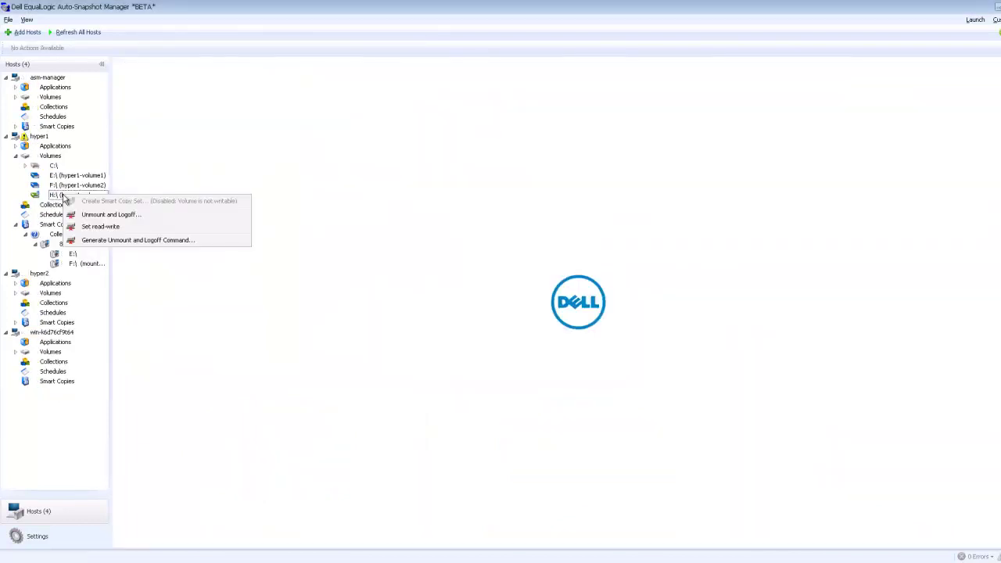
{"action": "left_click", "coordinate": [89, 216]}
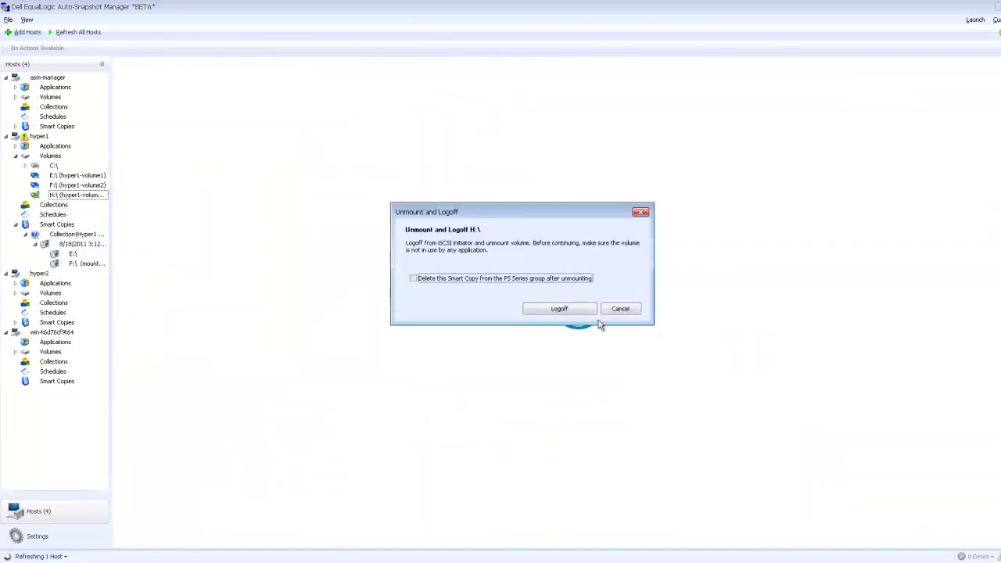
{"action": "left_click", "coordinate": [573, 310]}
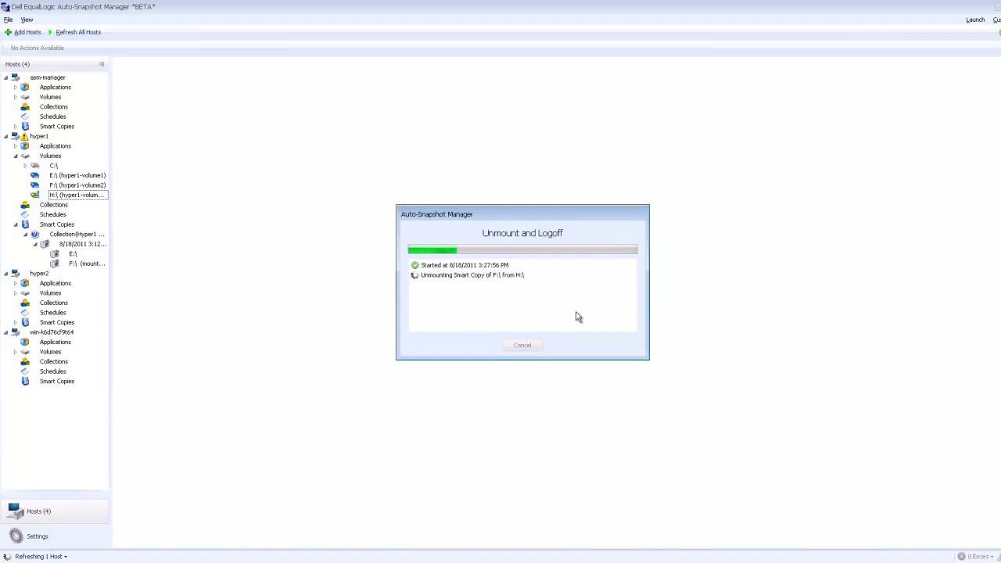